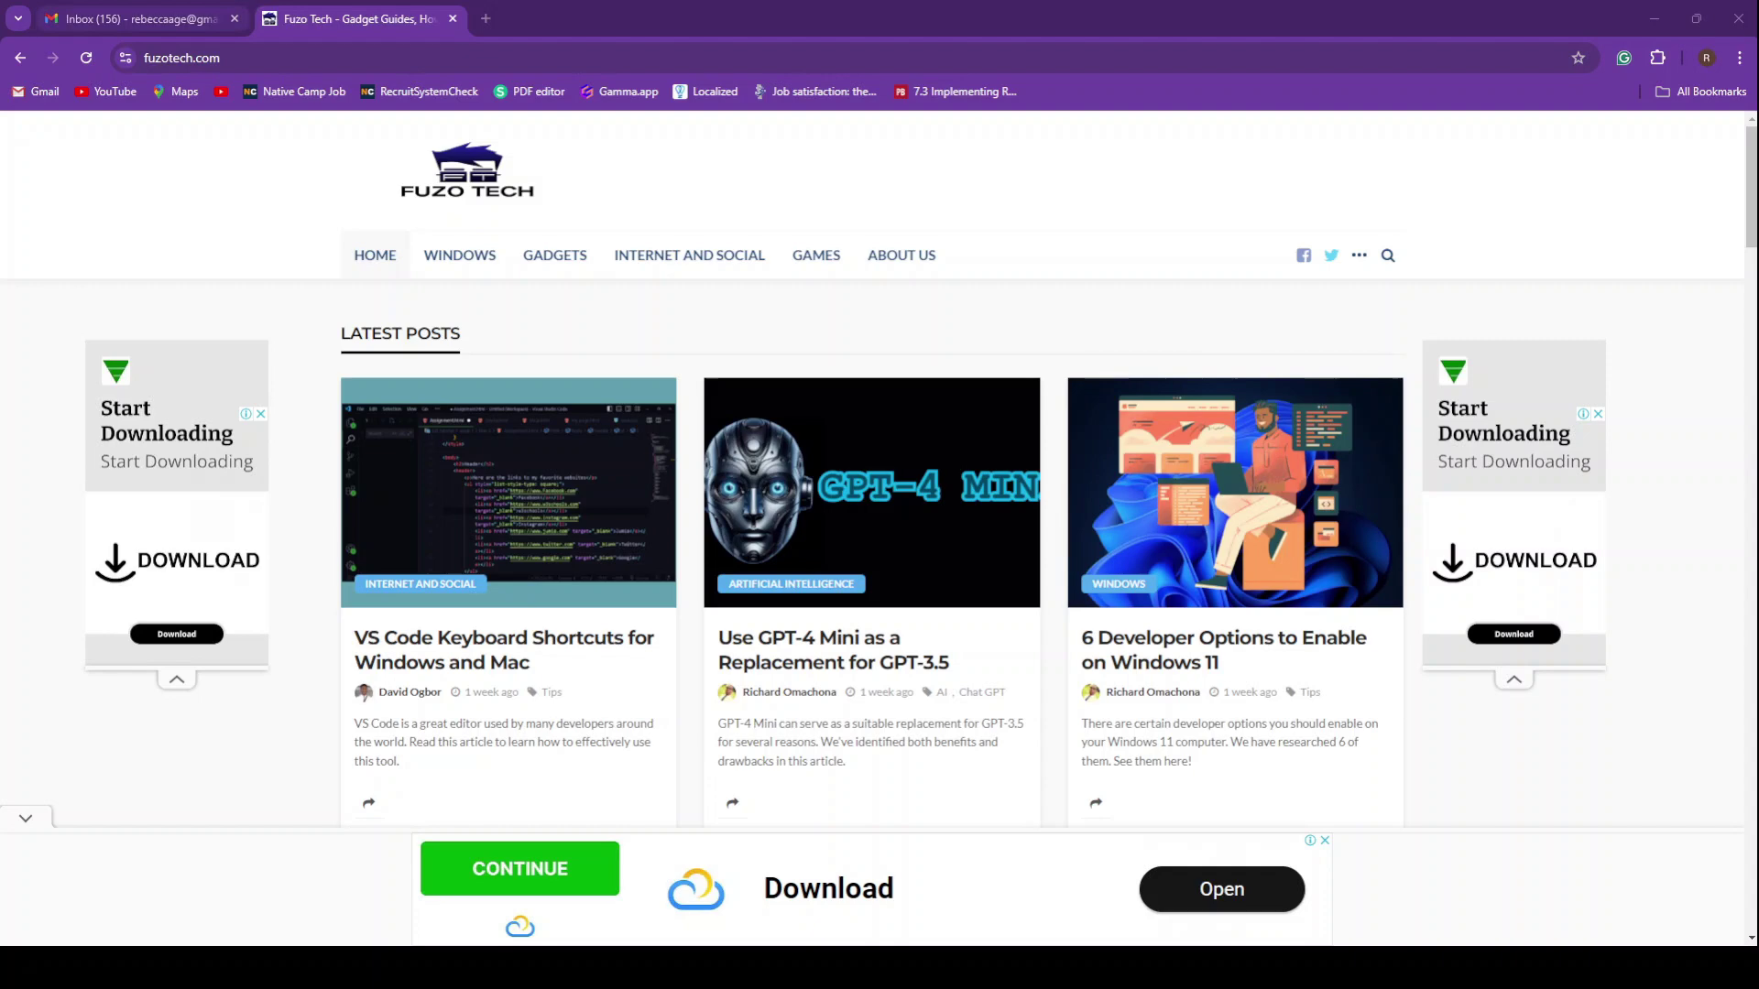
- From the Gmail tab's profile avatar, open Manage your Google Account in a new tab
click(138, 18)
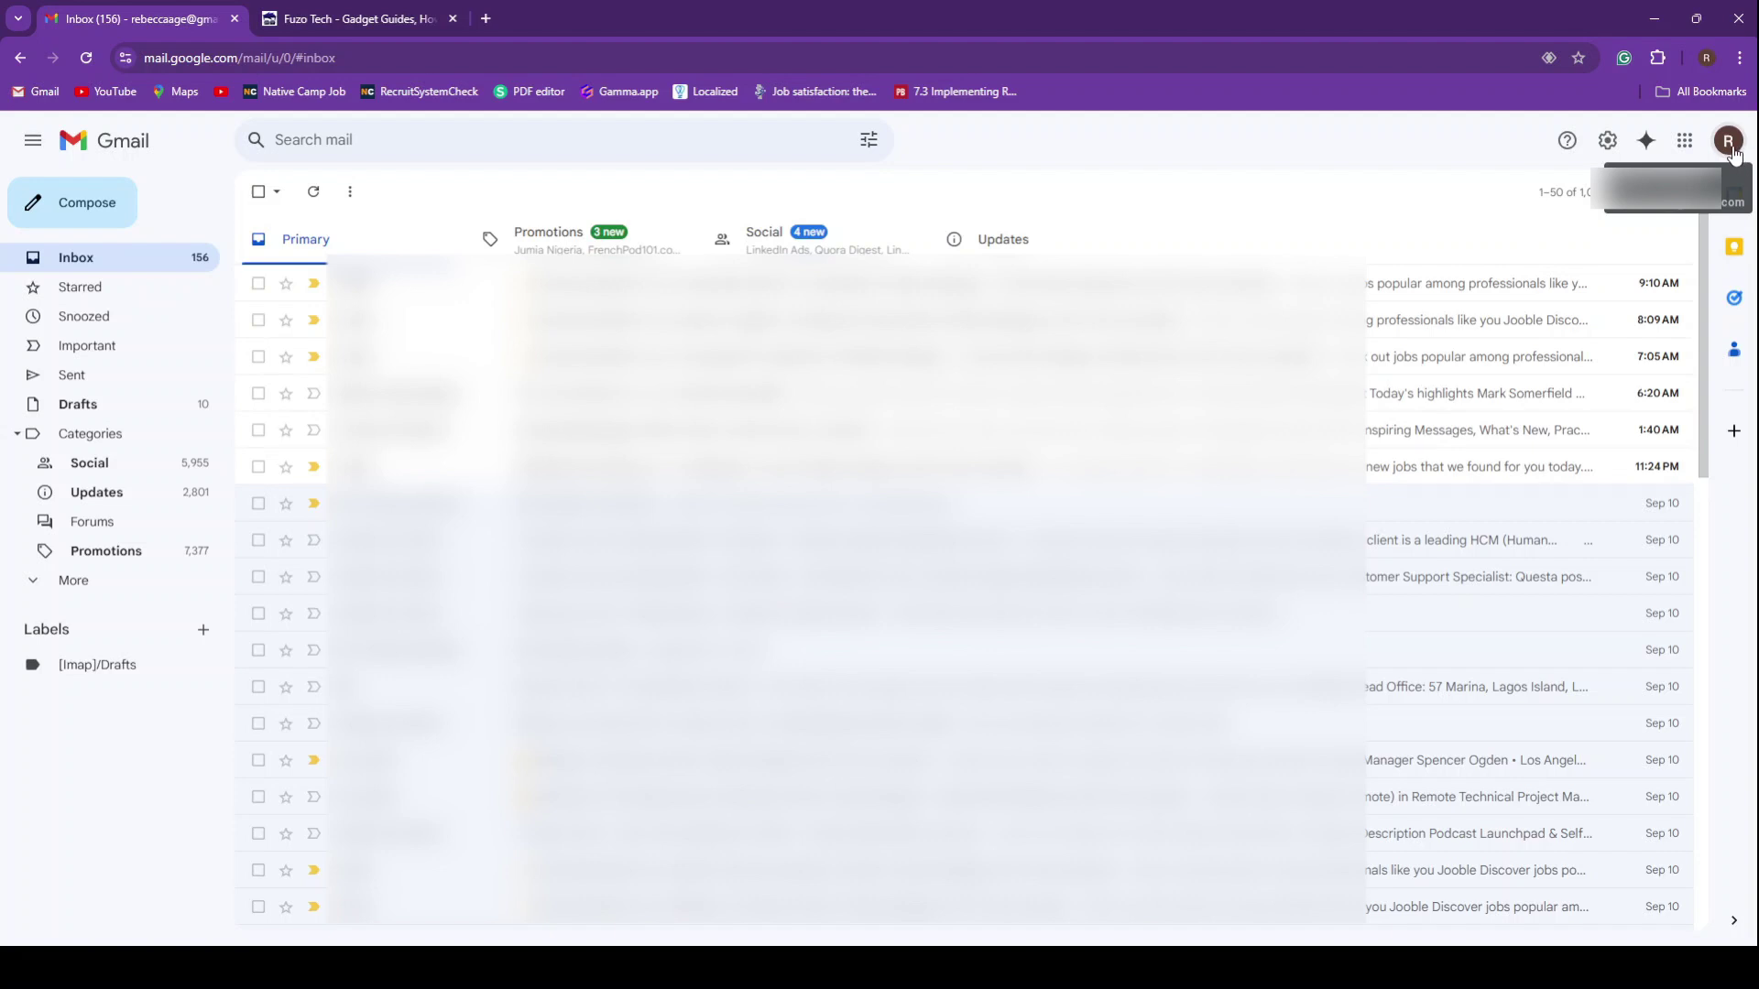
click(1729, 143)
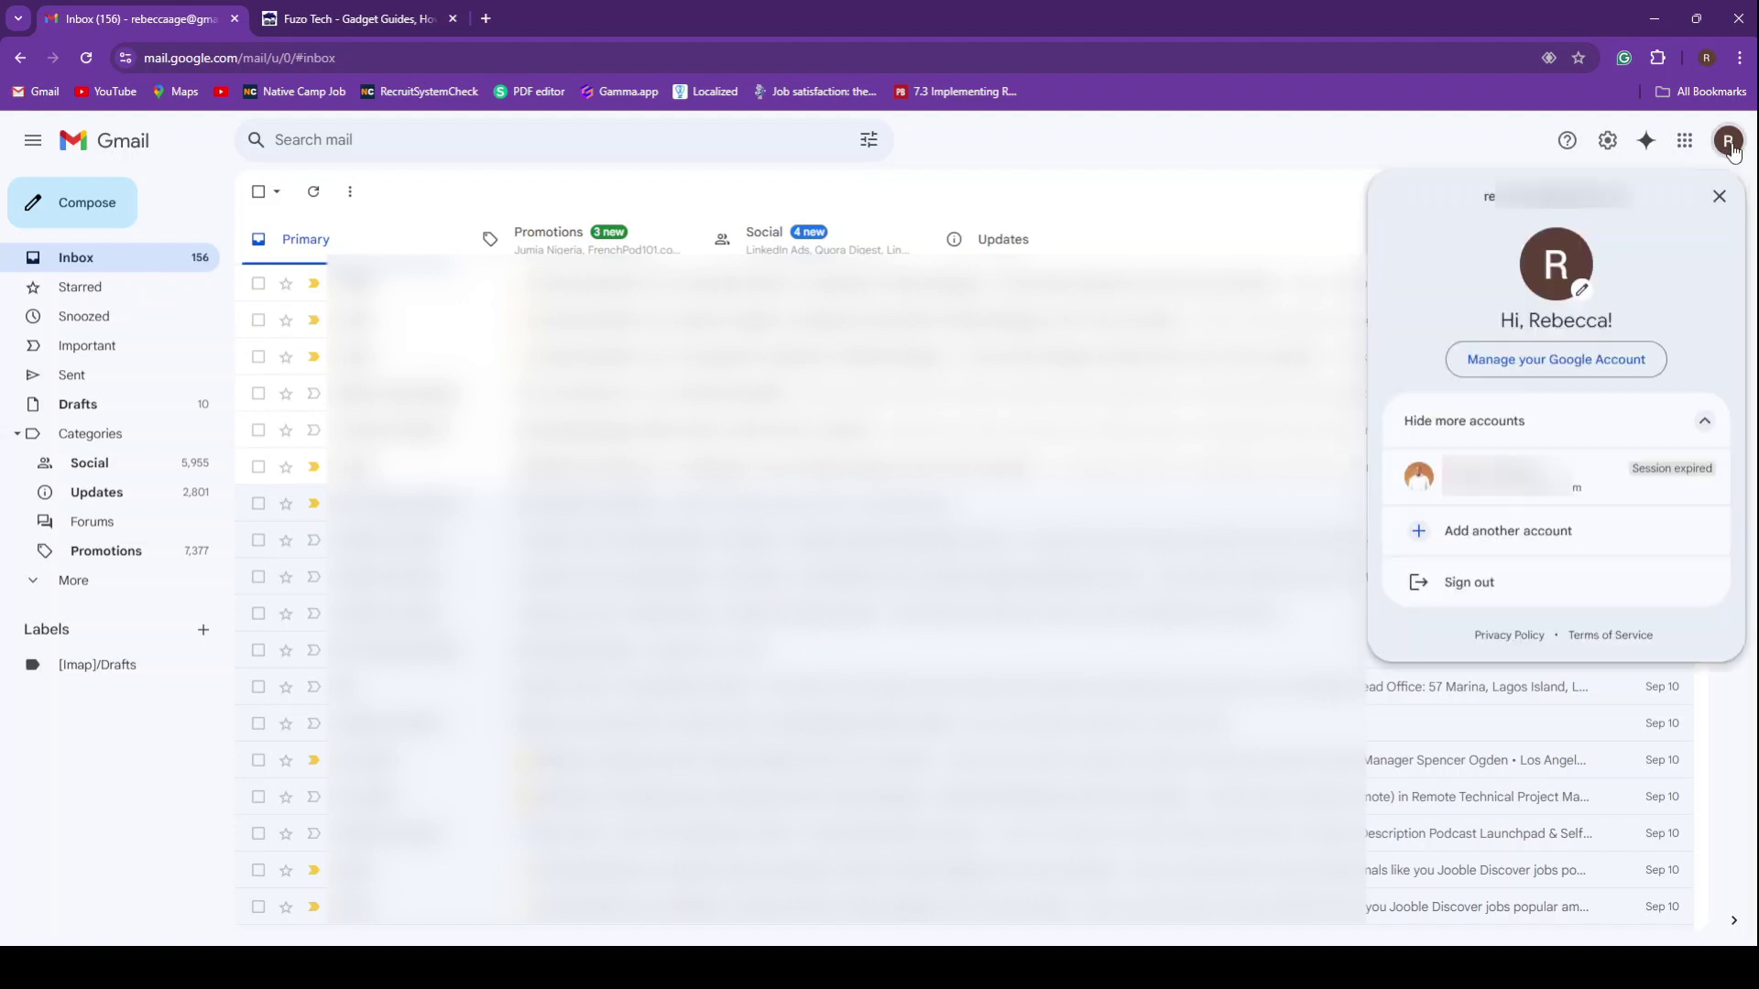
click(1544, 370)
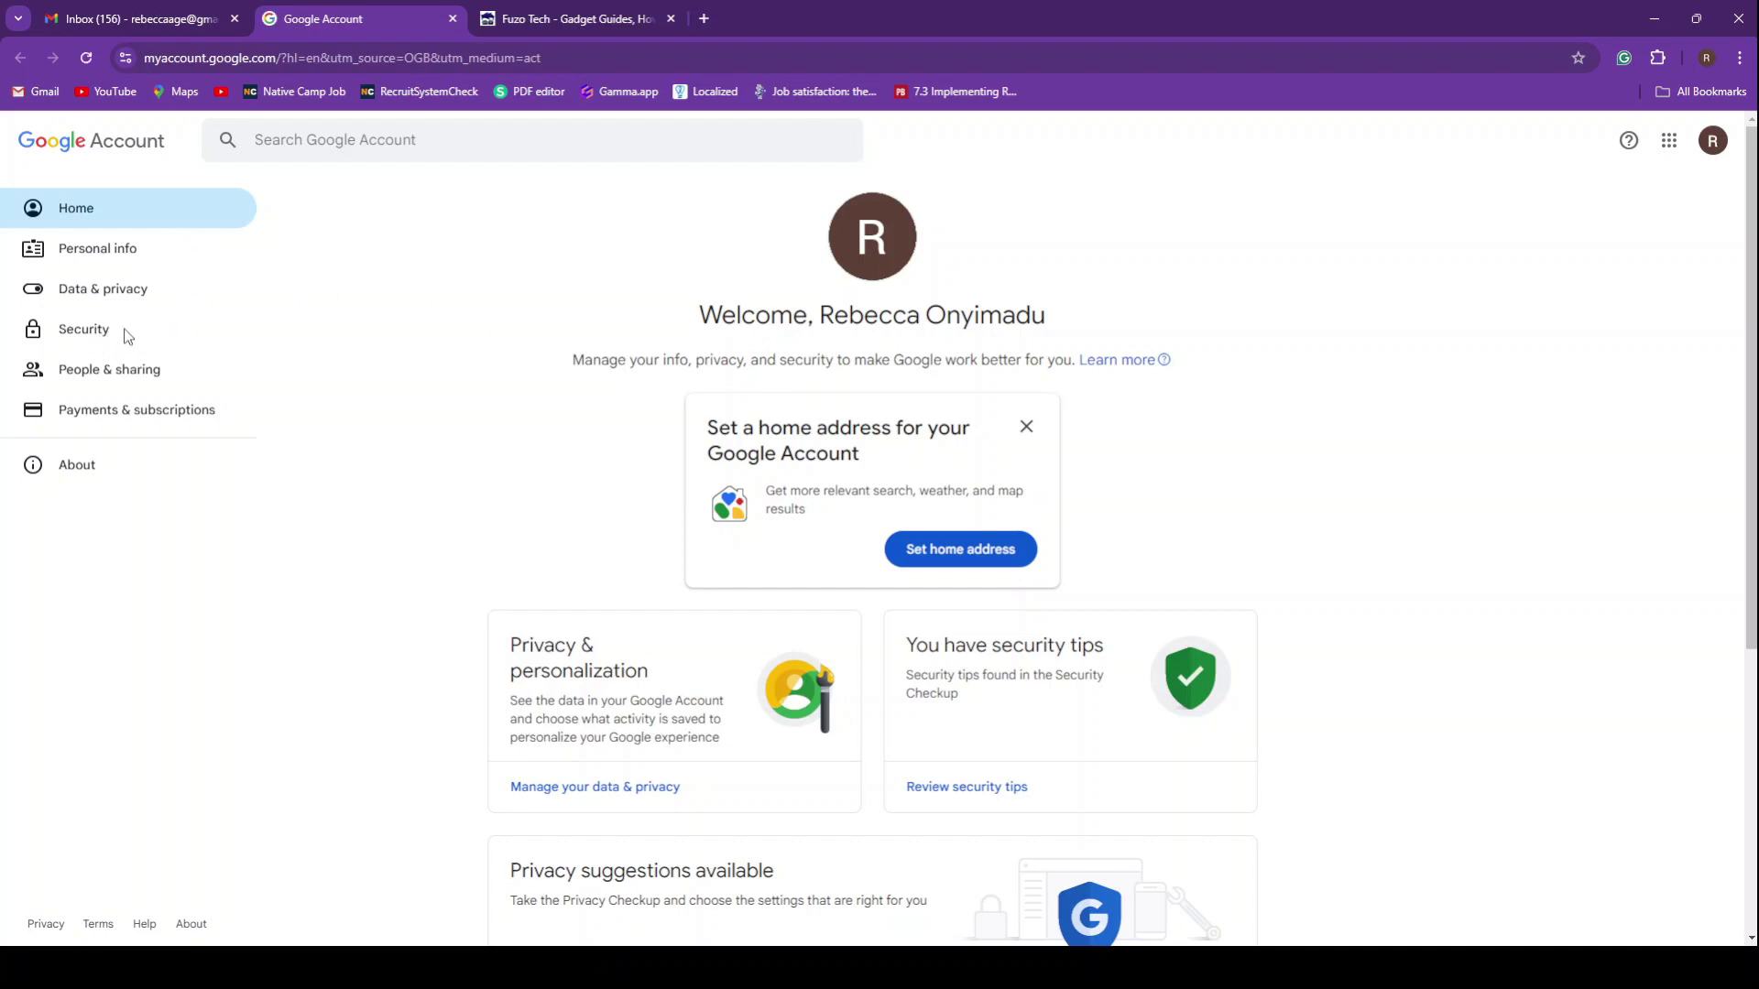
- Open Find a lost device from Security's Your devices section, showing the four devices
click(98, 331)
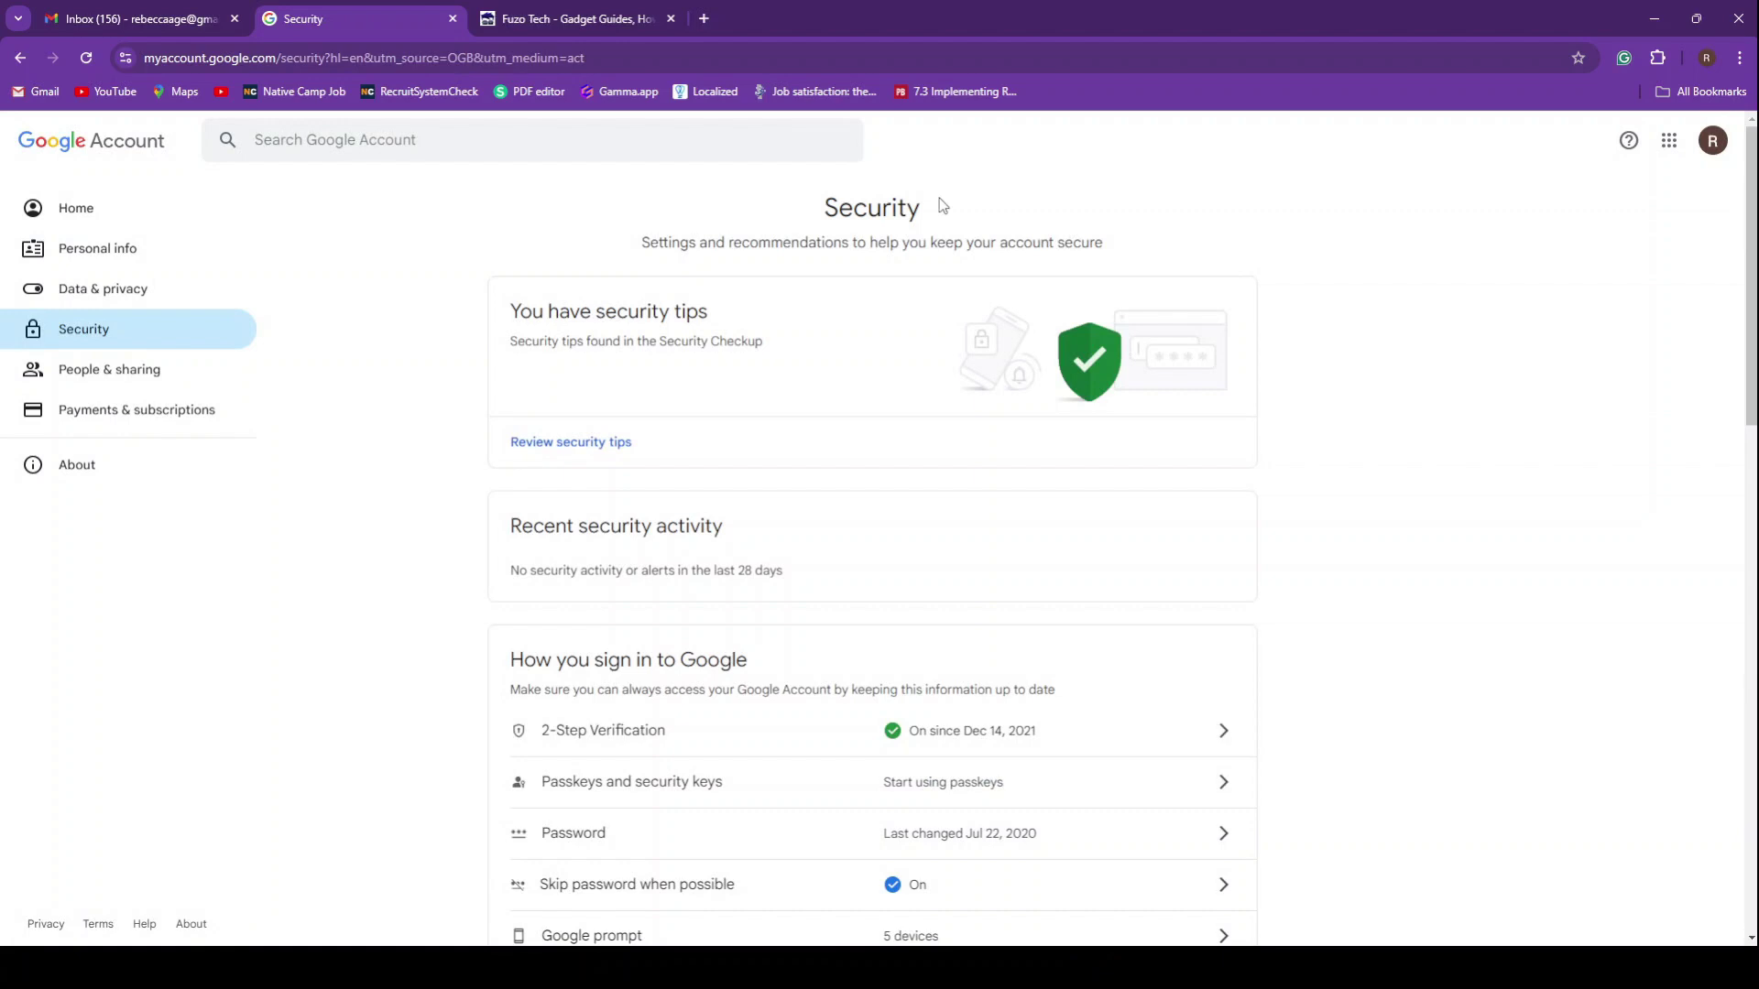
scroll(942, 205, down, 4)
scroll(899, 371, down, 4)
scroll(660, 527, down, 3)
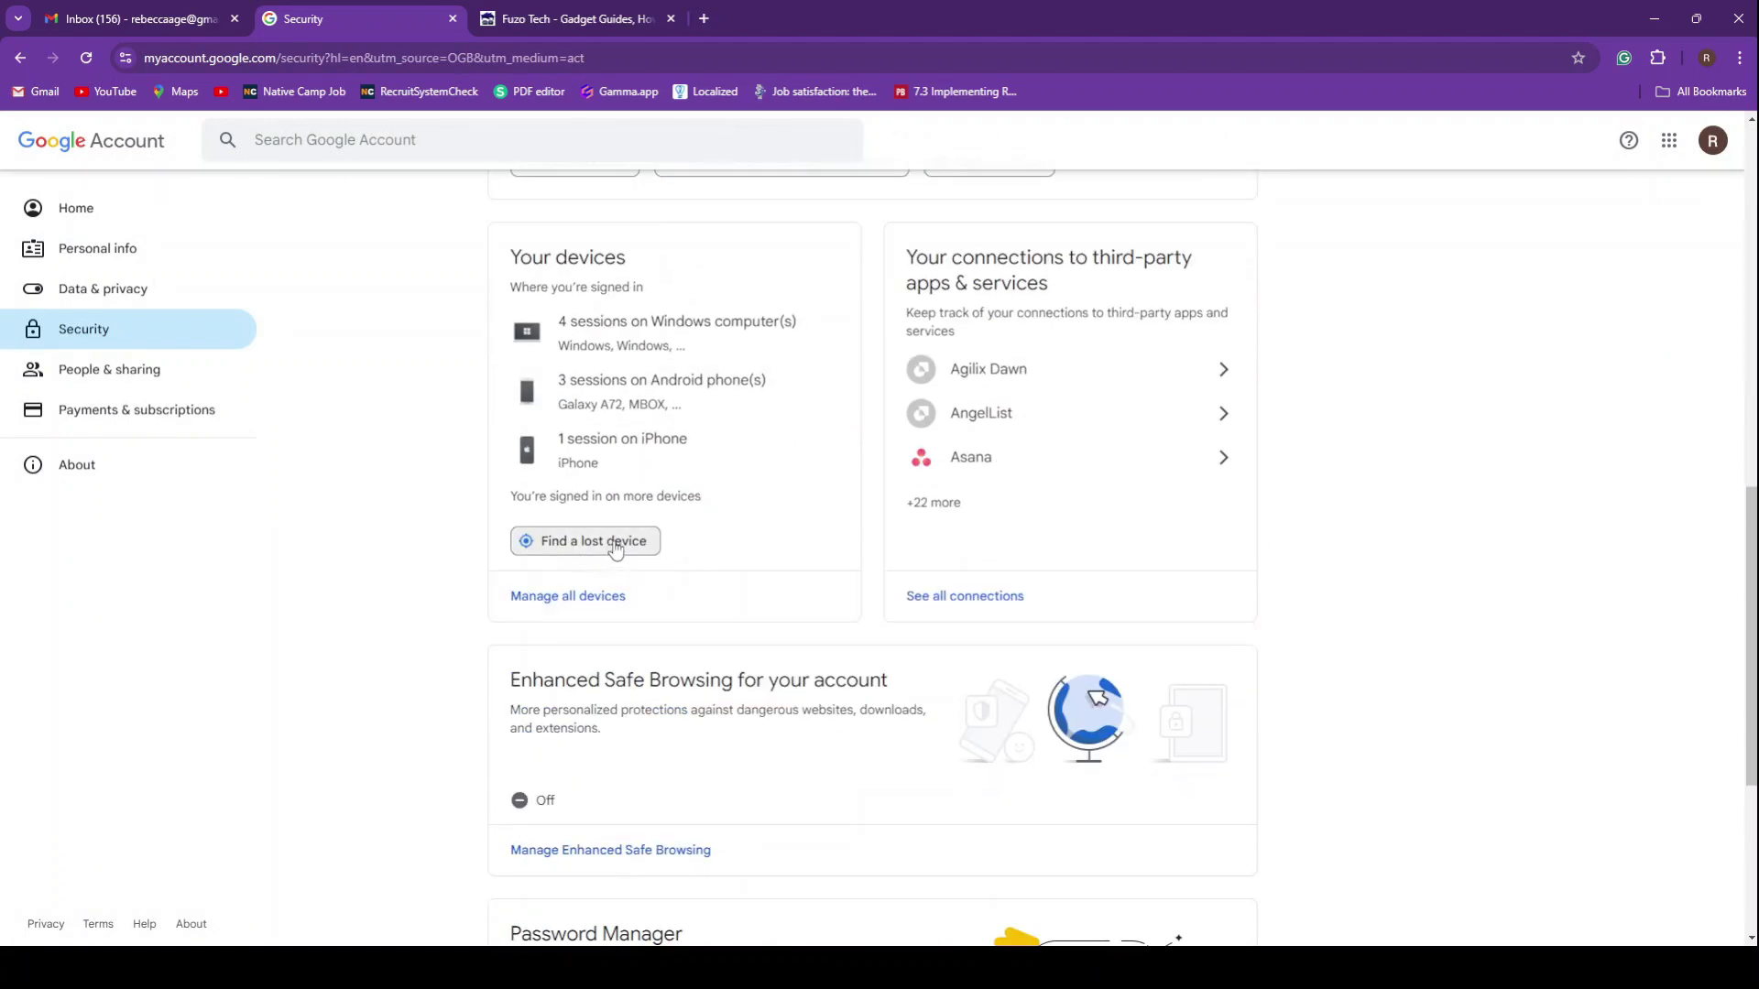
click(628, 546)
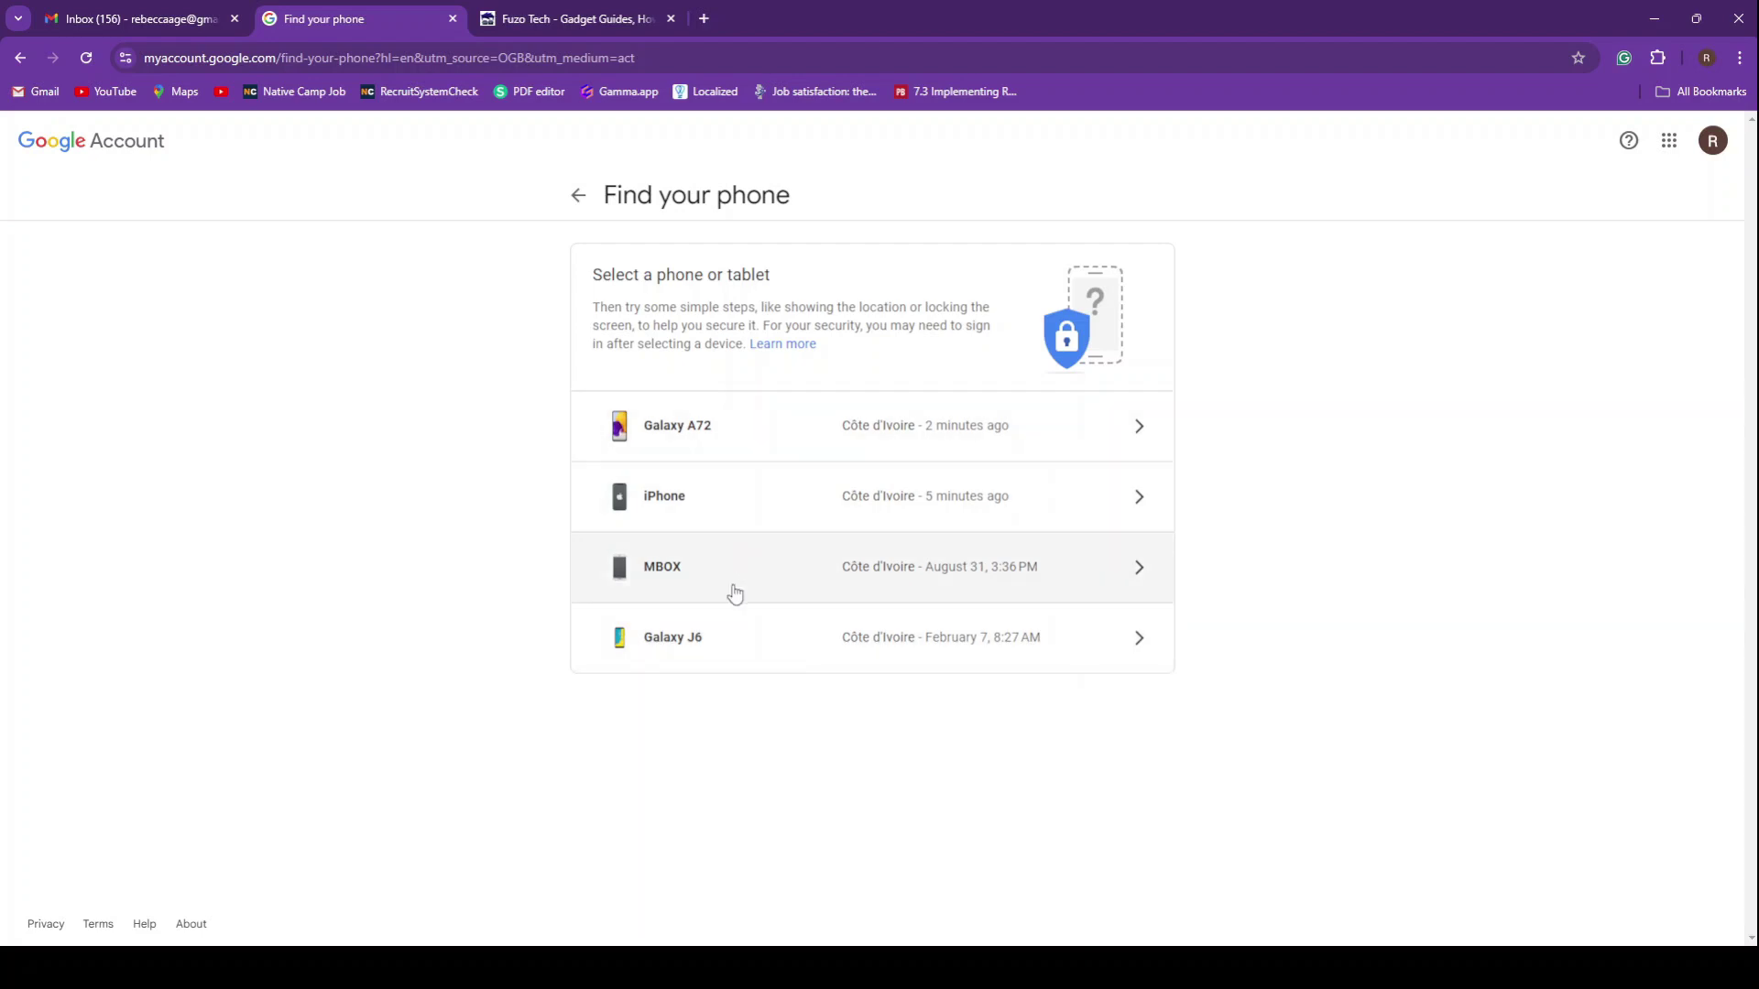
- Locate the Galaxy A72 and zoom the map in three levels, then out one level
click(765, 436)
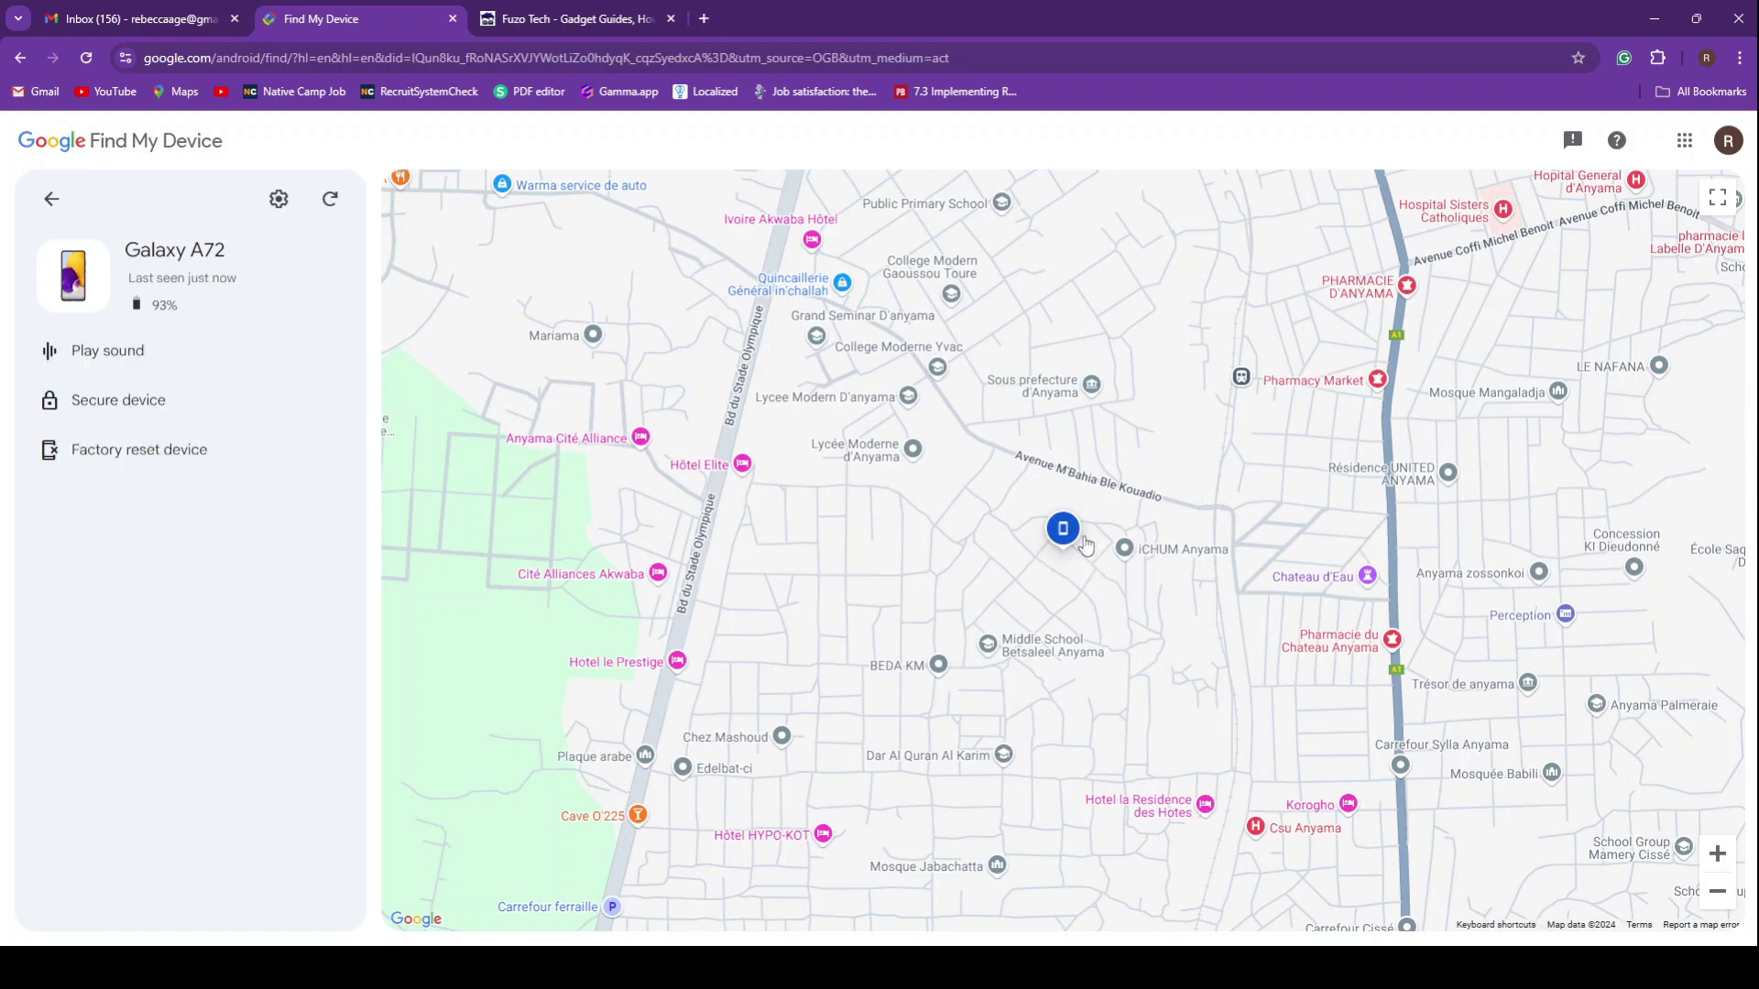
click(1718, 854)
click(1717, 855)
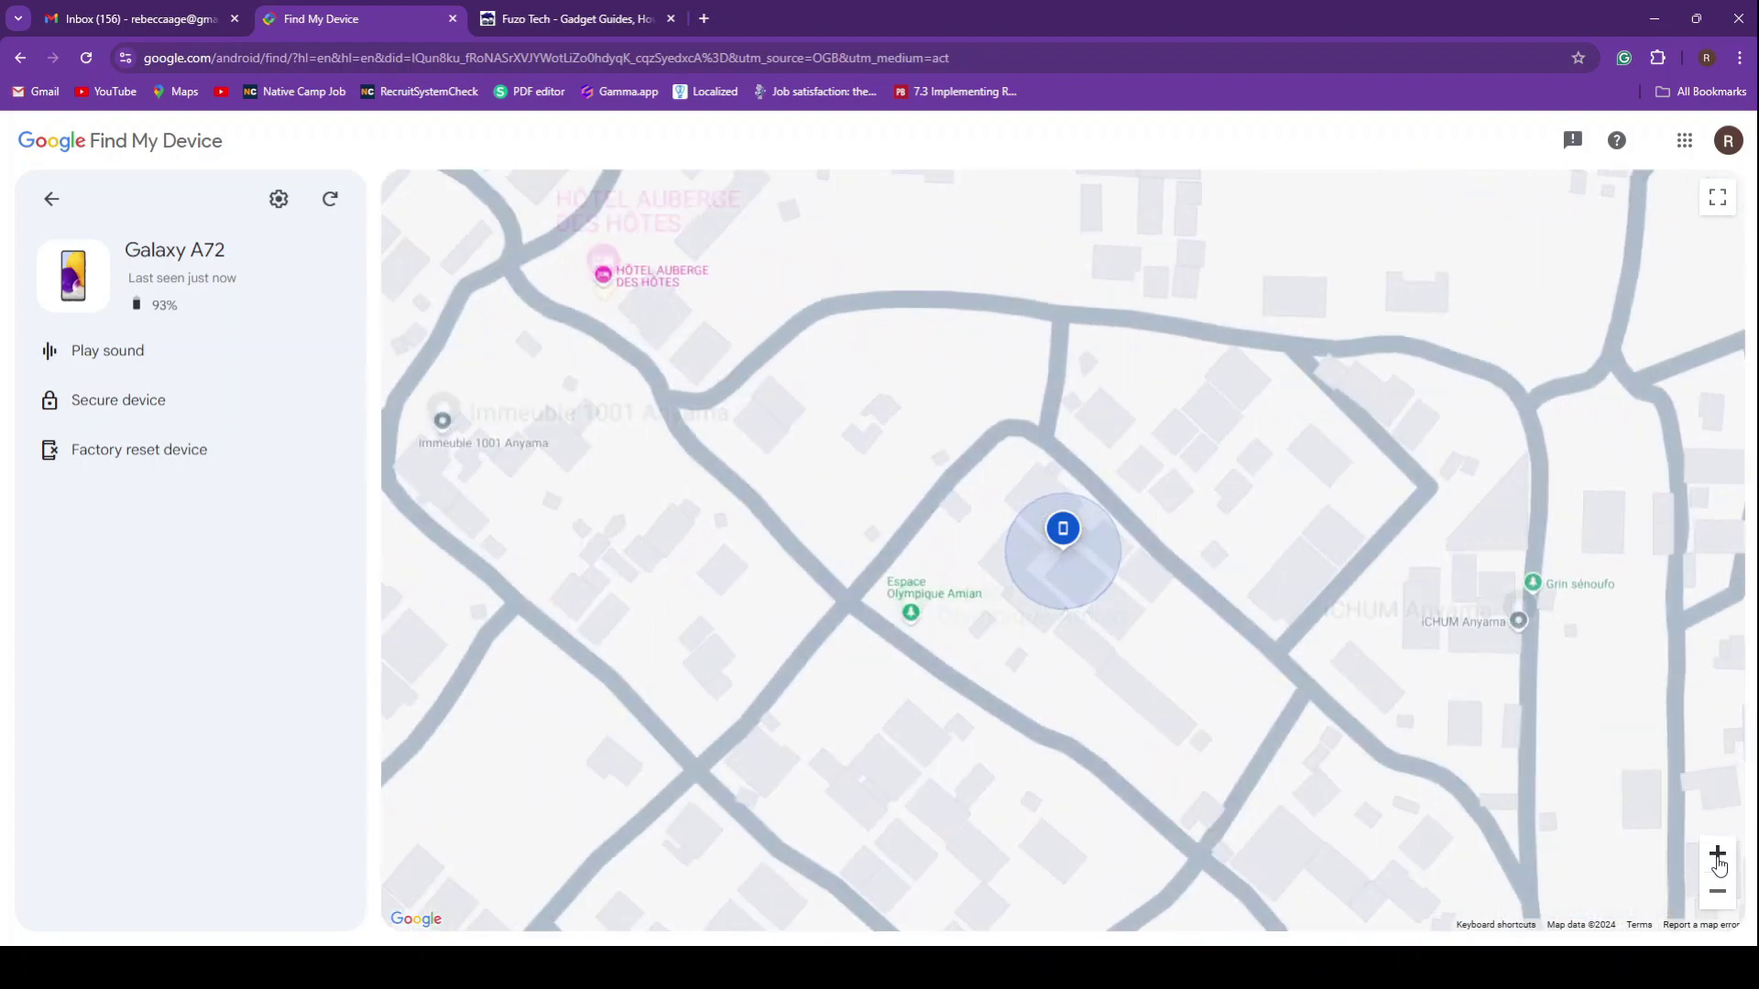
click(1718, 855)
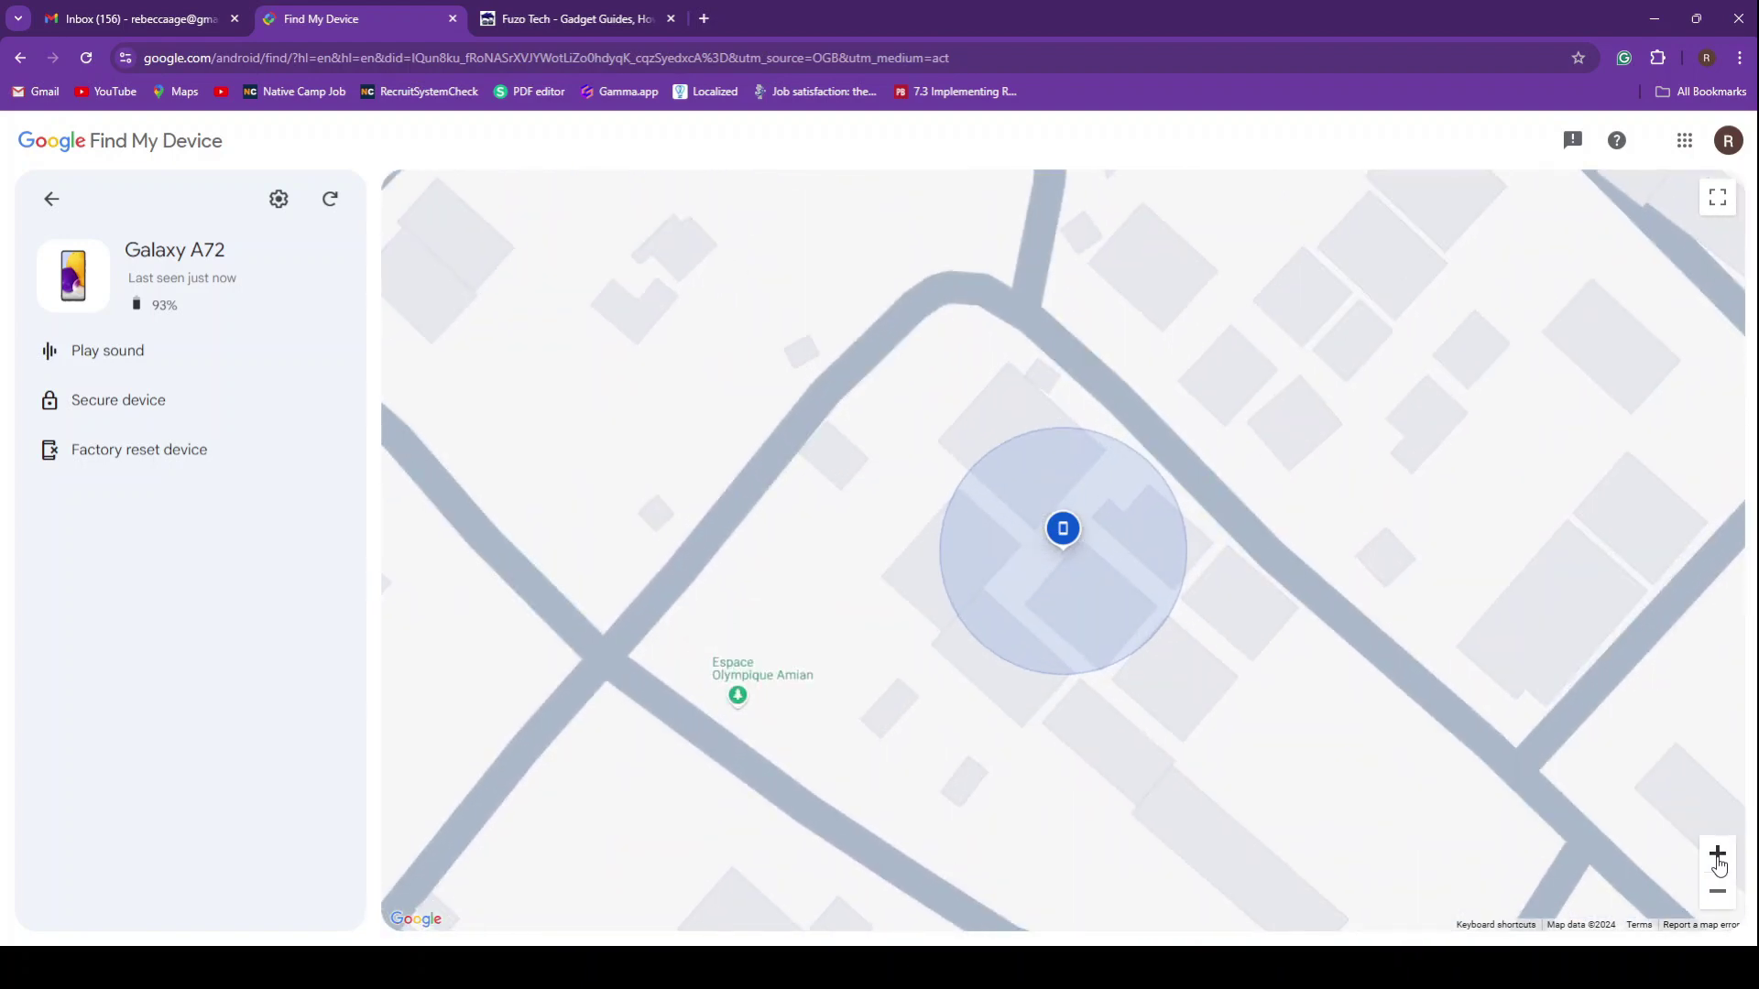
click(1717, 891)
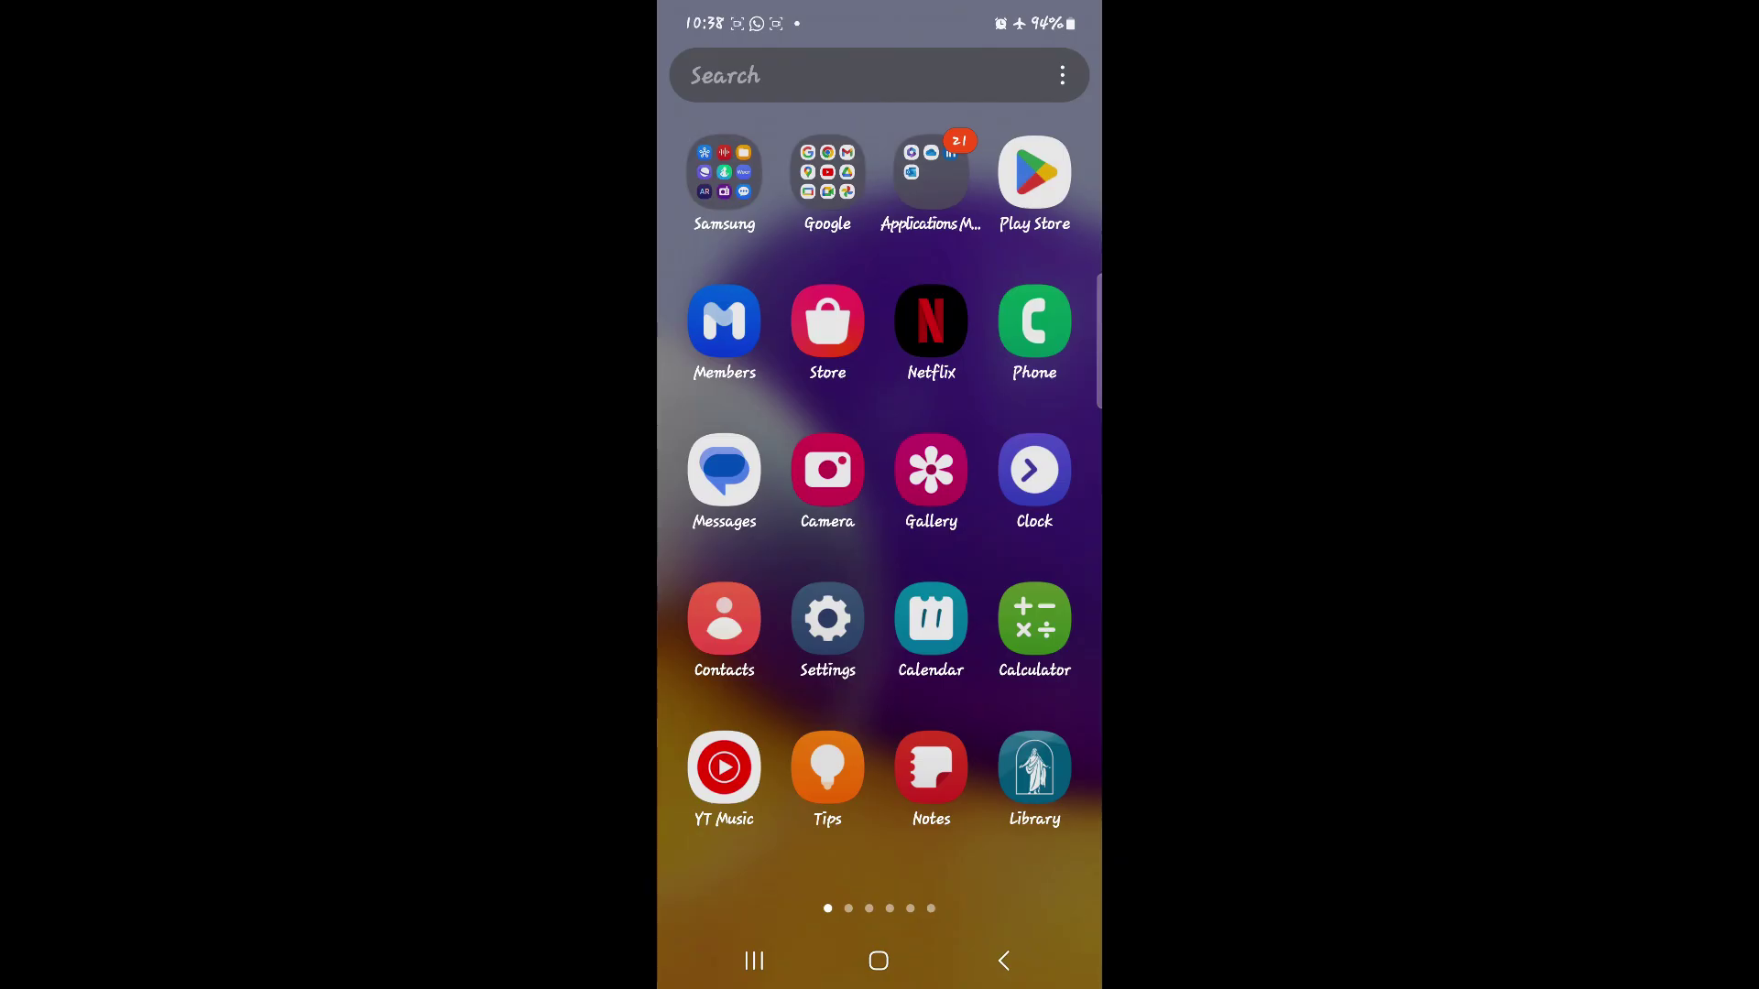
click(827, 174)
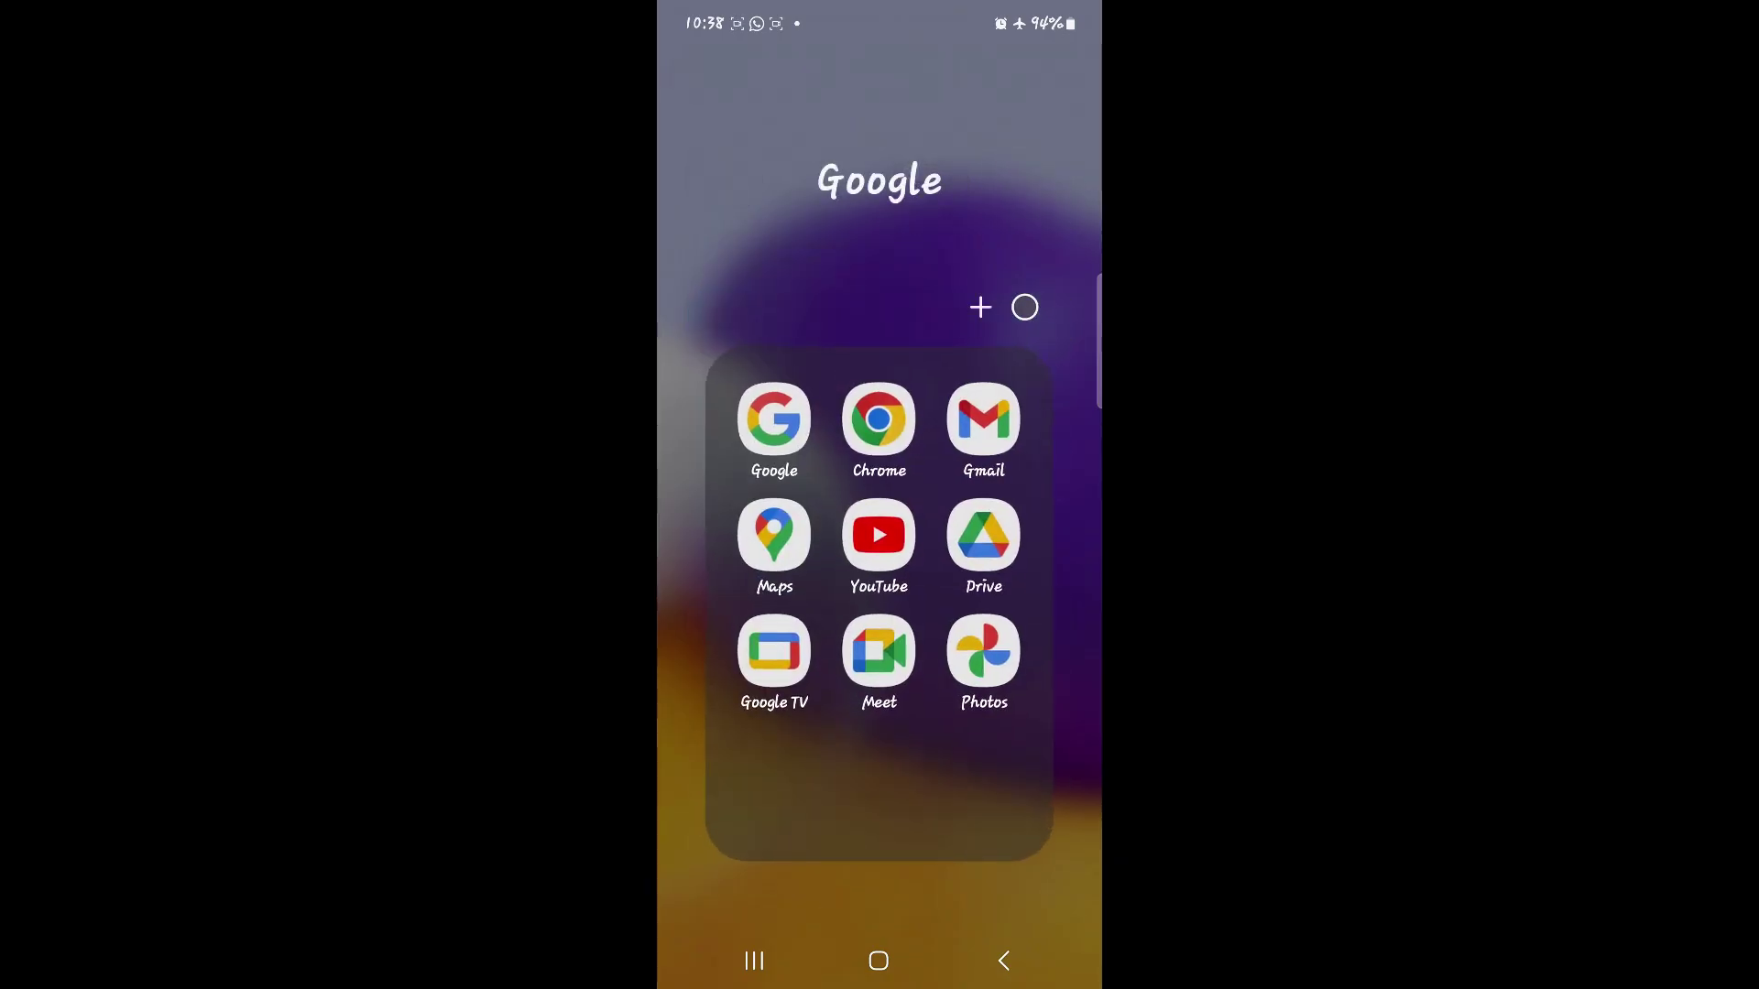
click(983, 420)
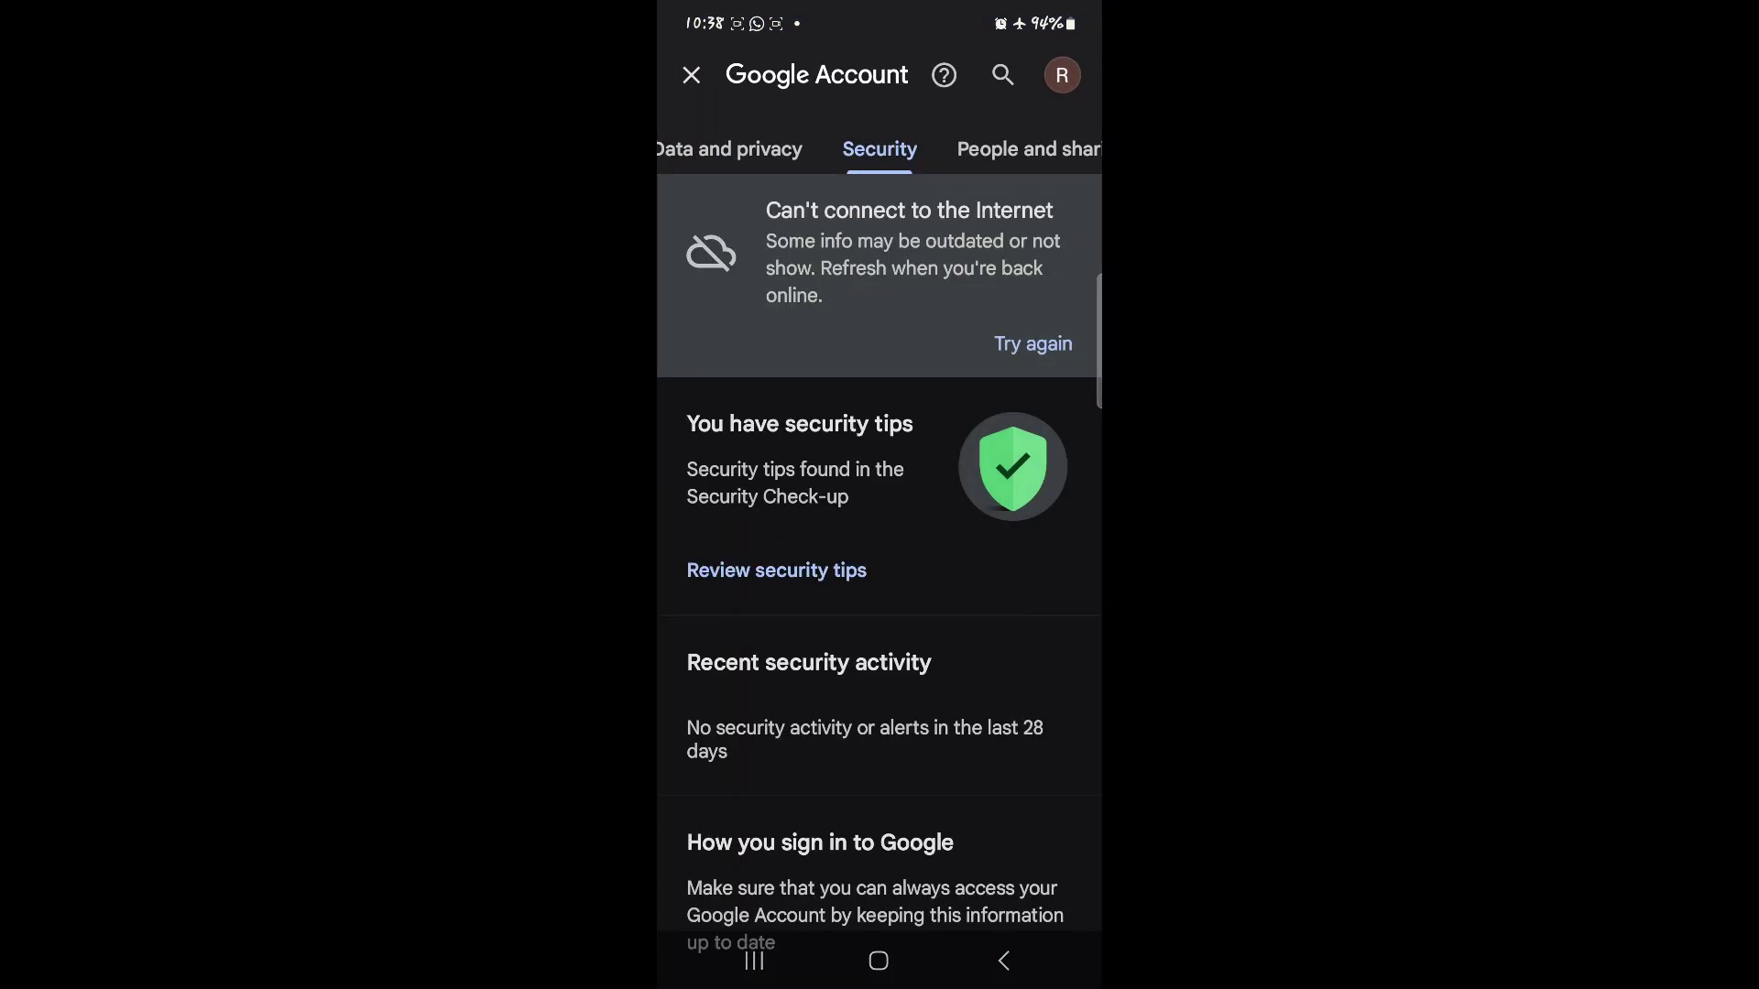
click(692, 75)
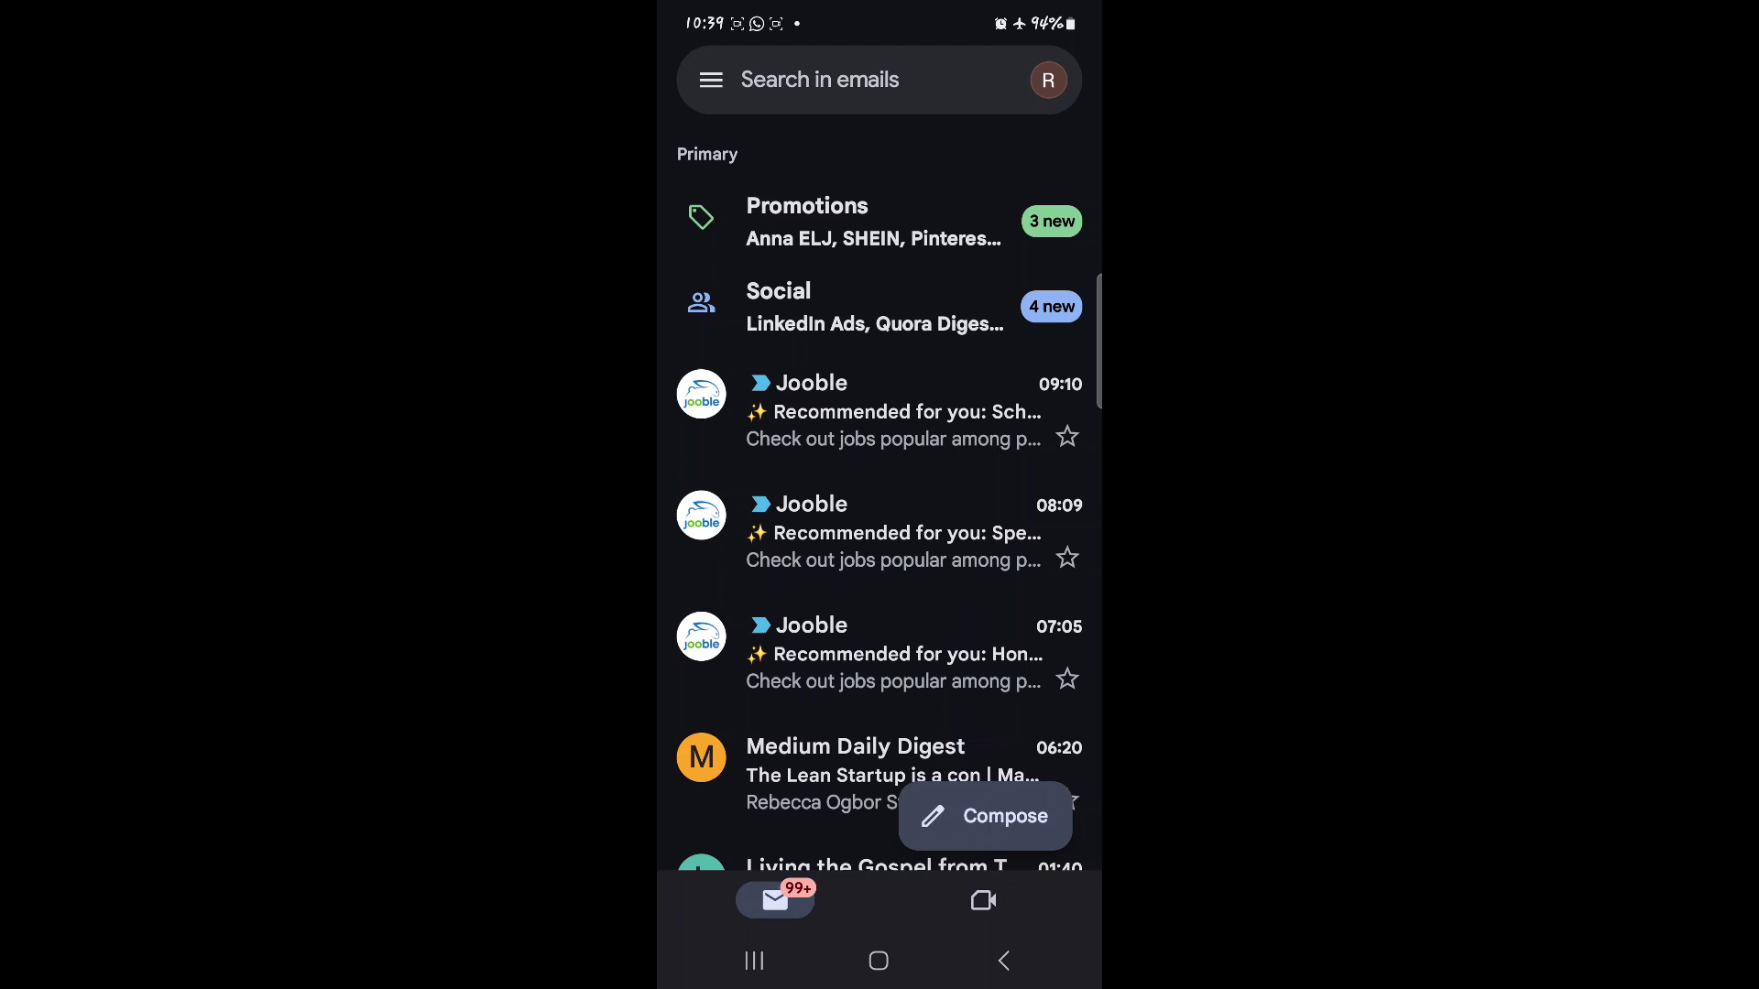
click(1048, 80)
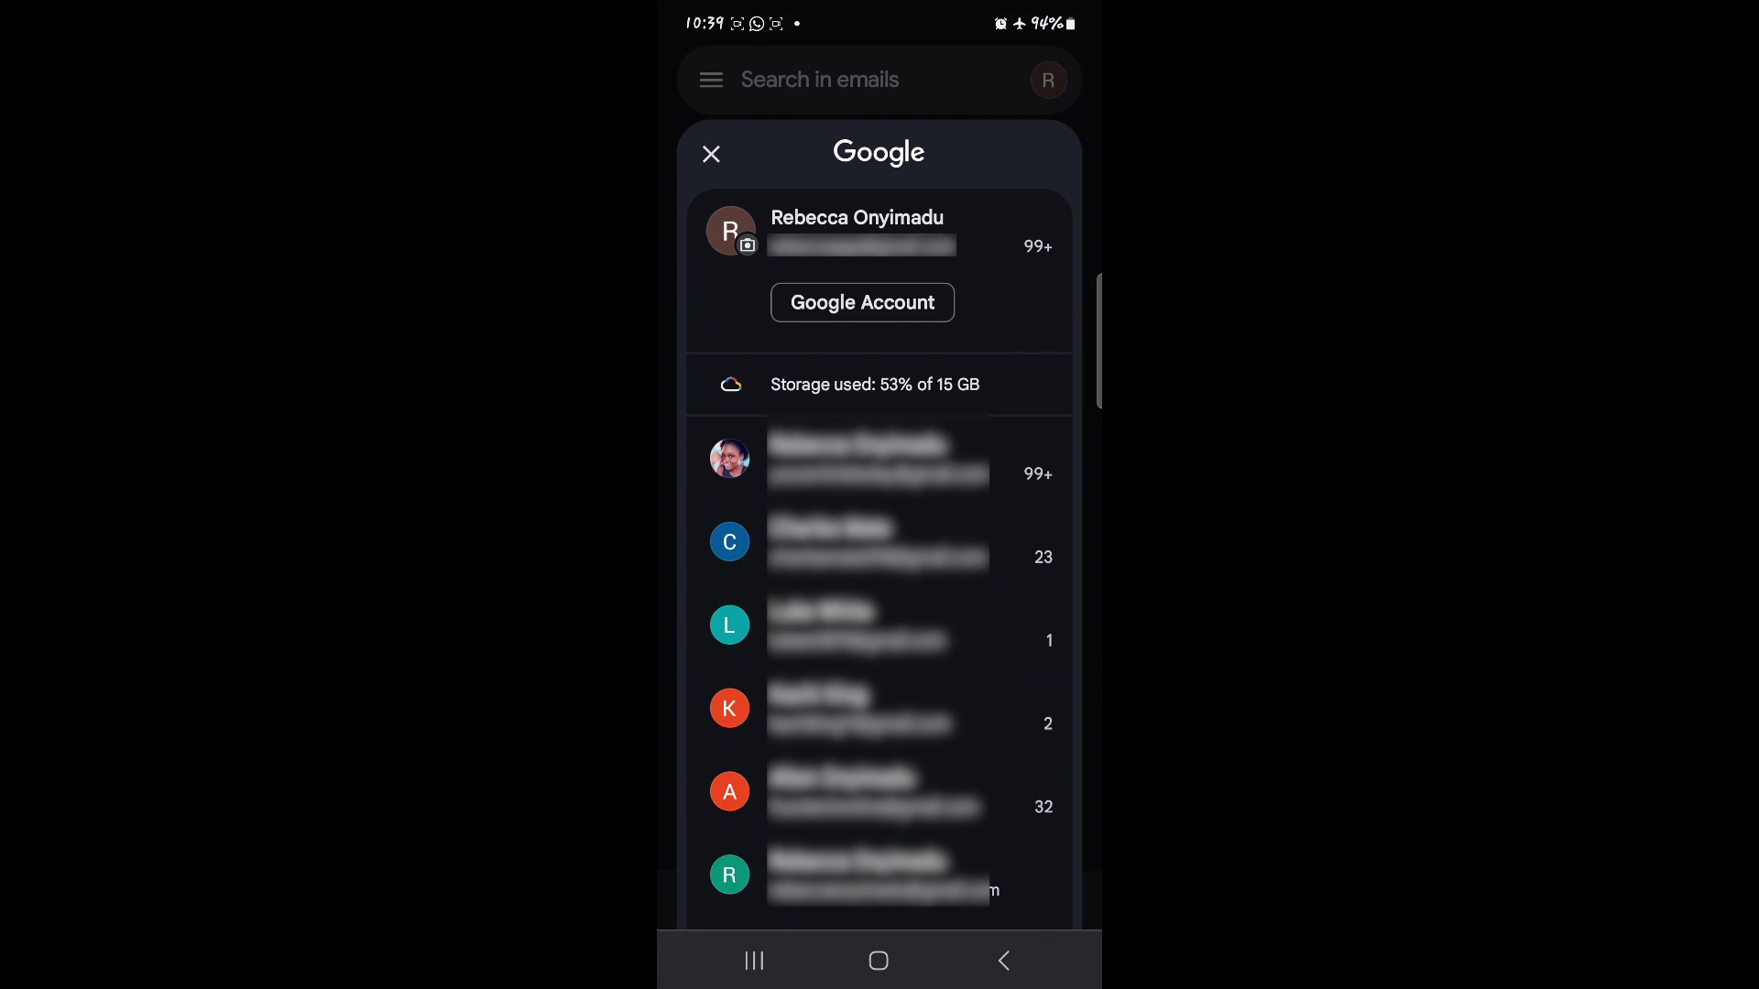
- Open Google Account from the account switcher, go to Security and scroll to Your devices
click(893, 302)
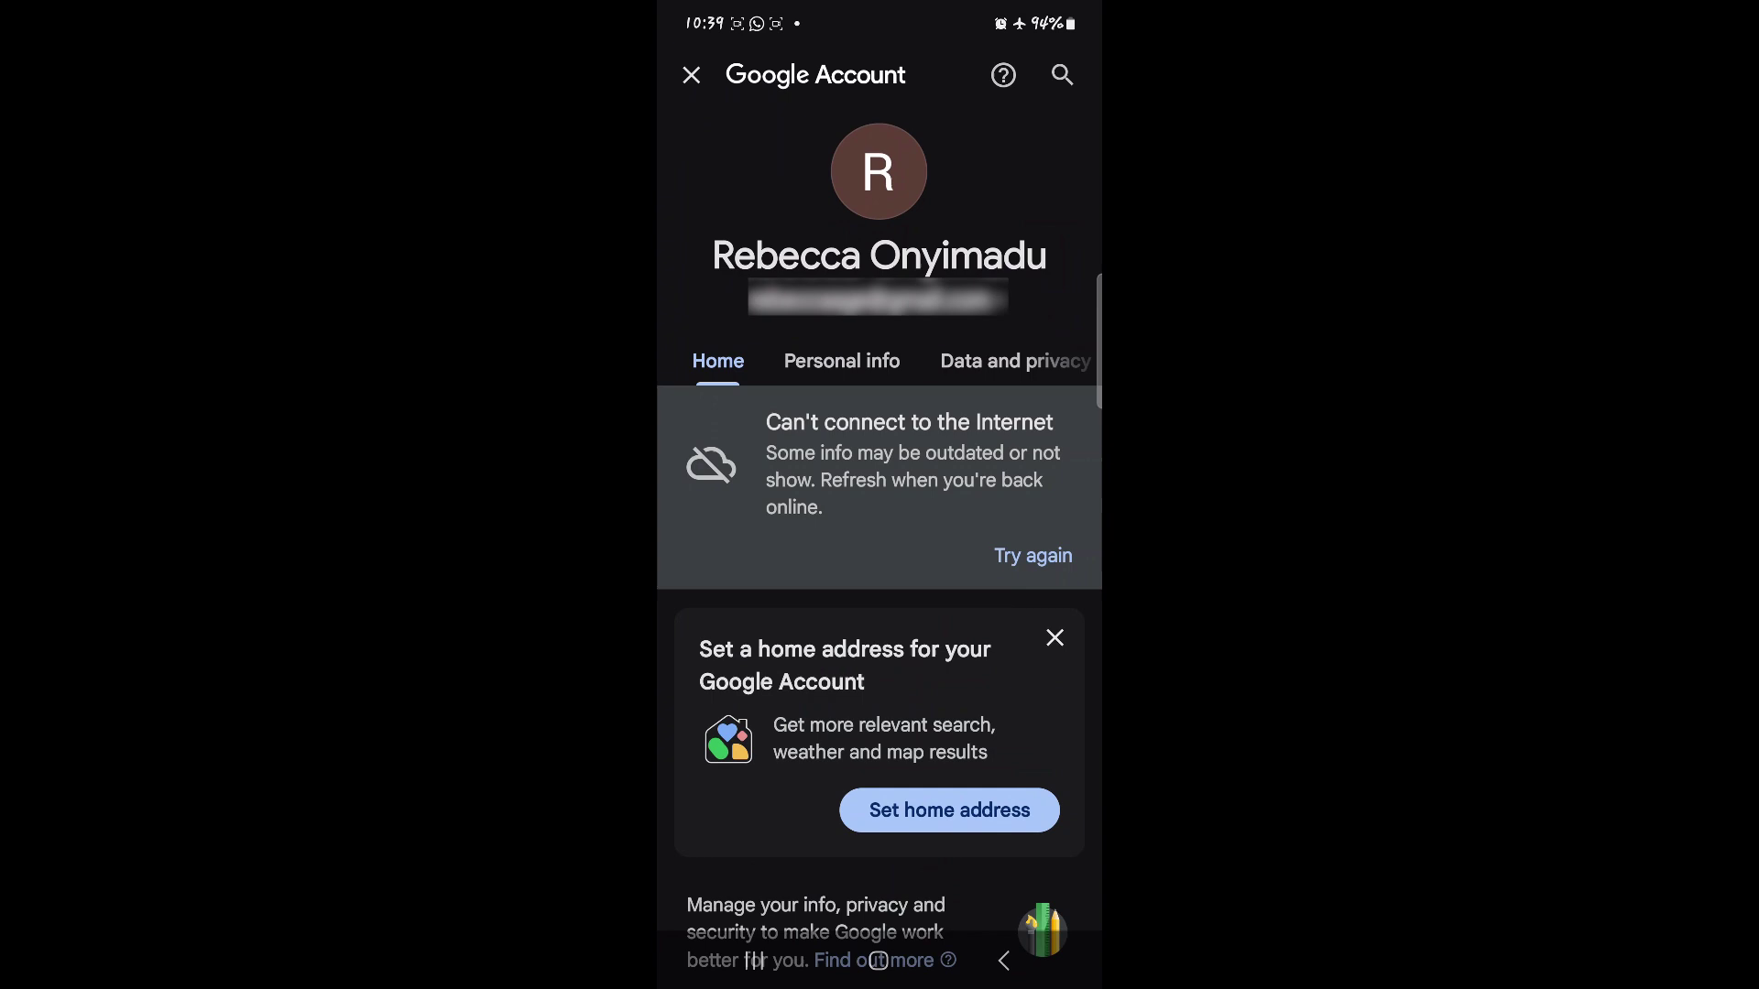
drag(946, 365, 856, 364)
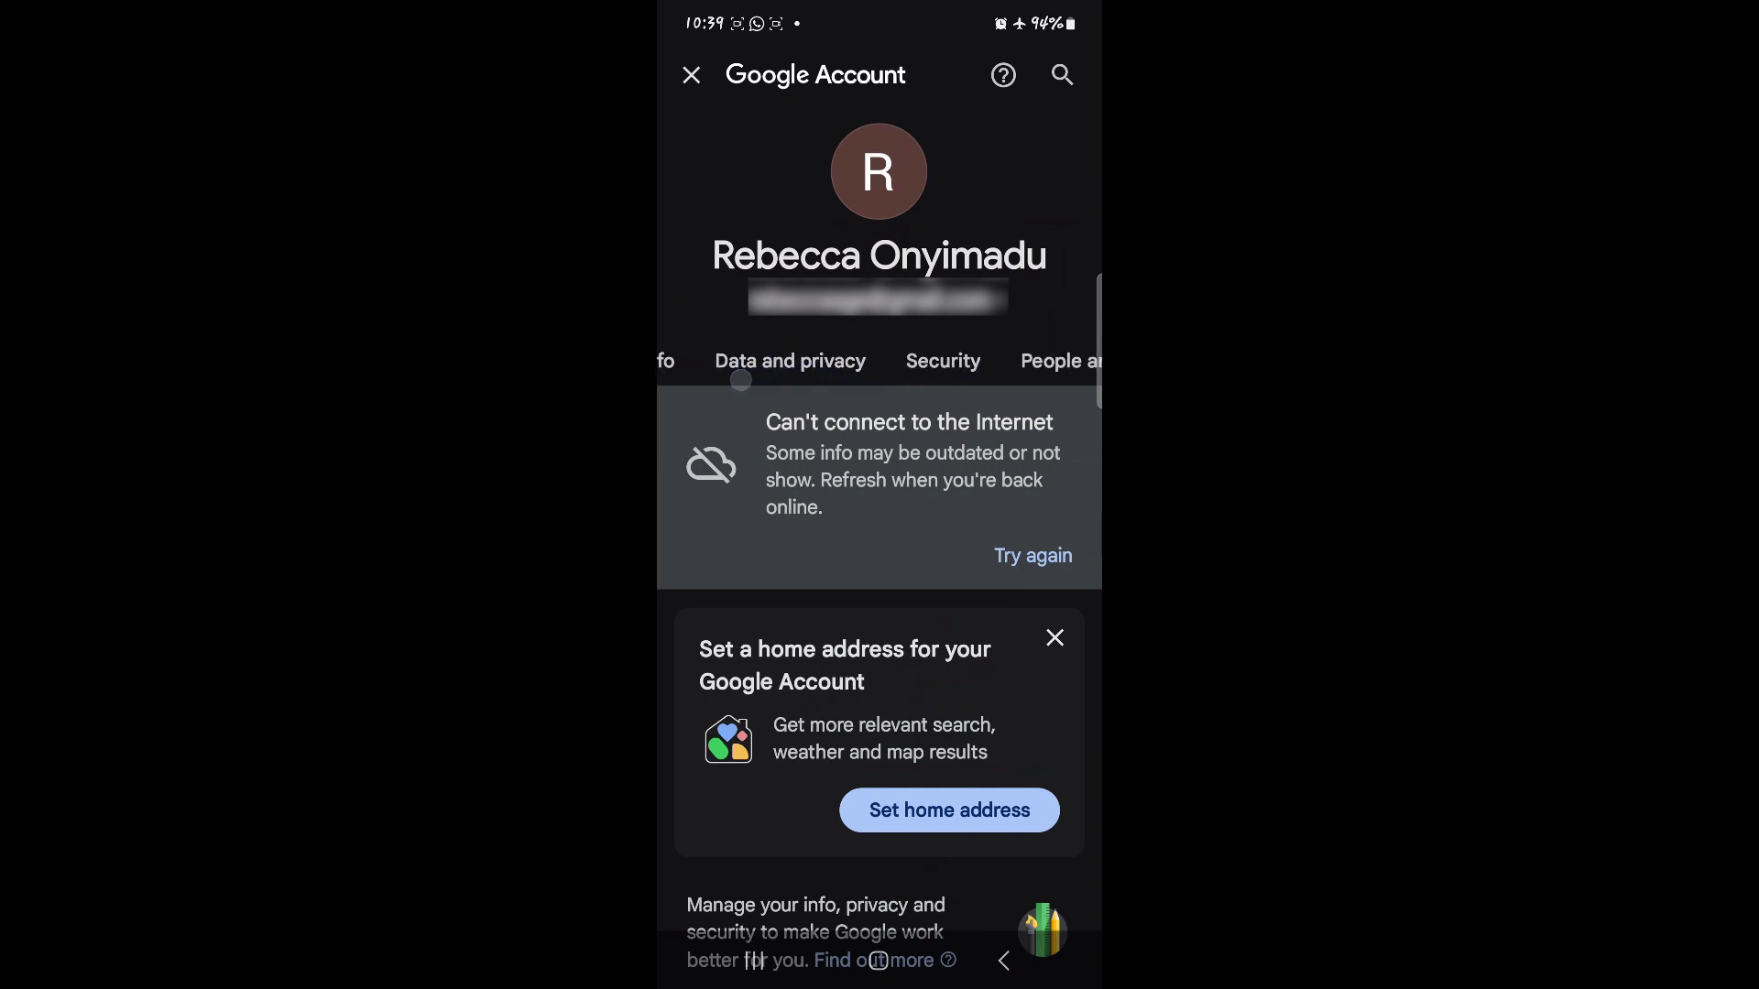
drag(998, 365, 902, 364)
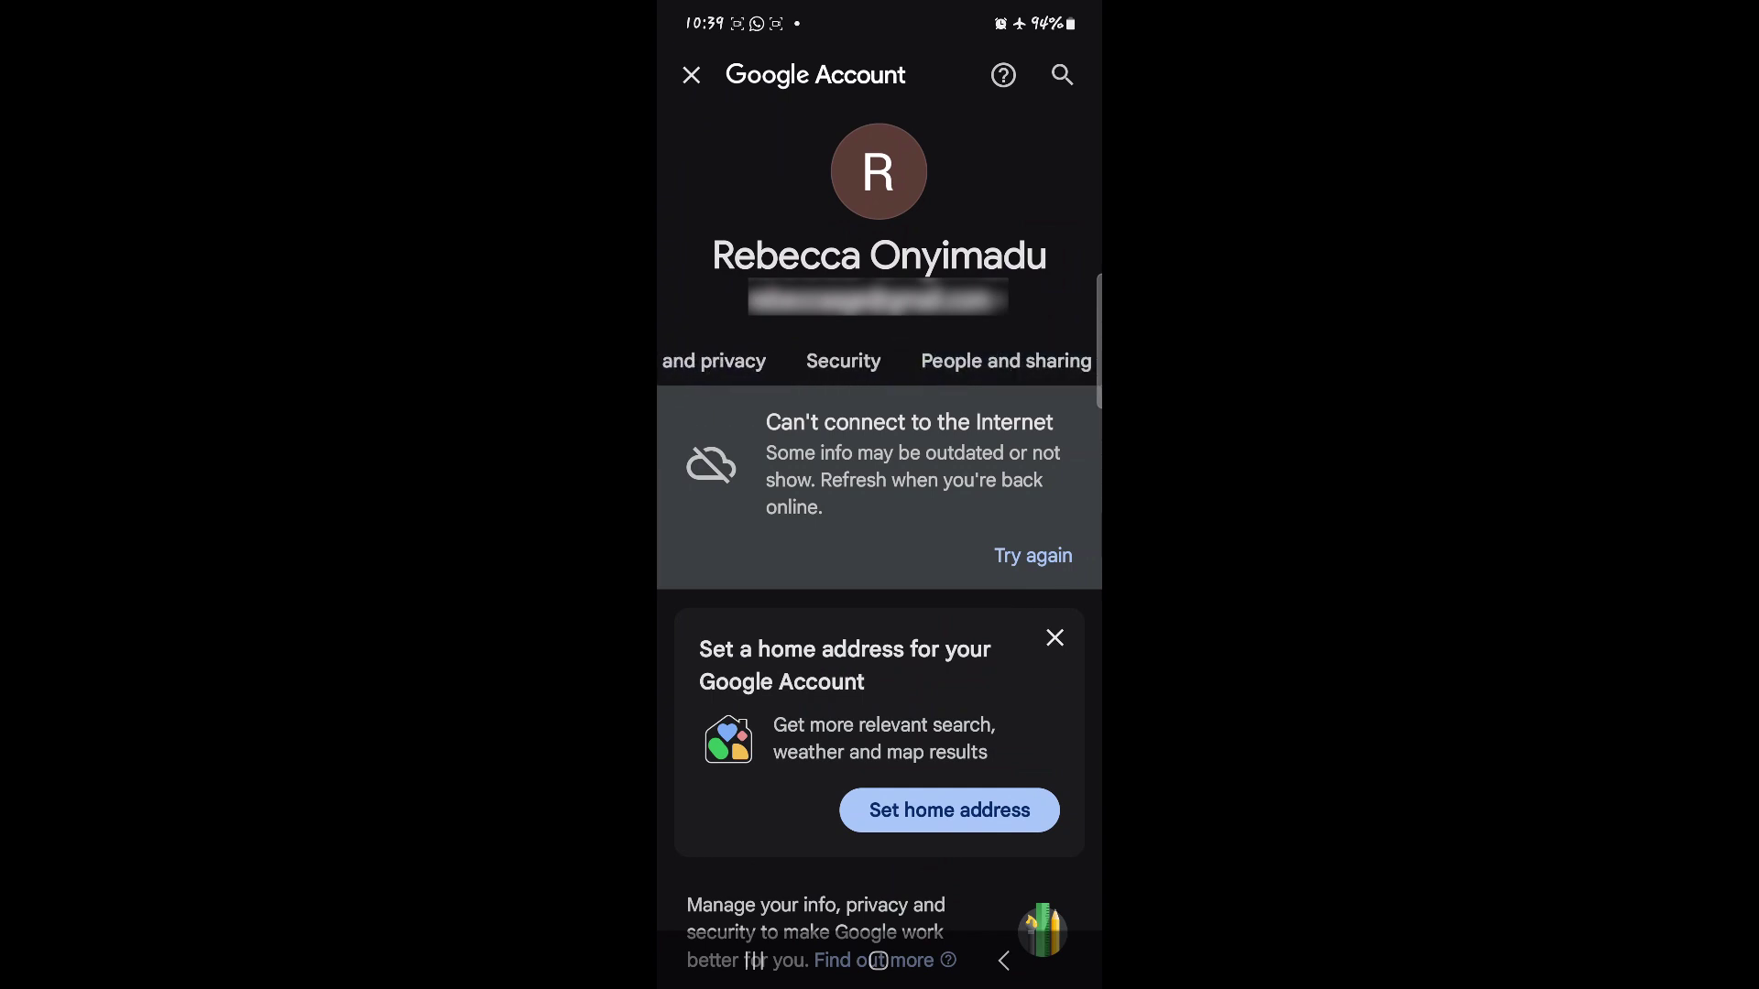
click(843, 361)
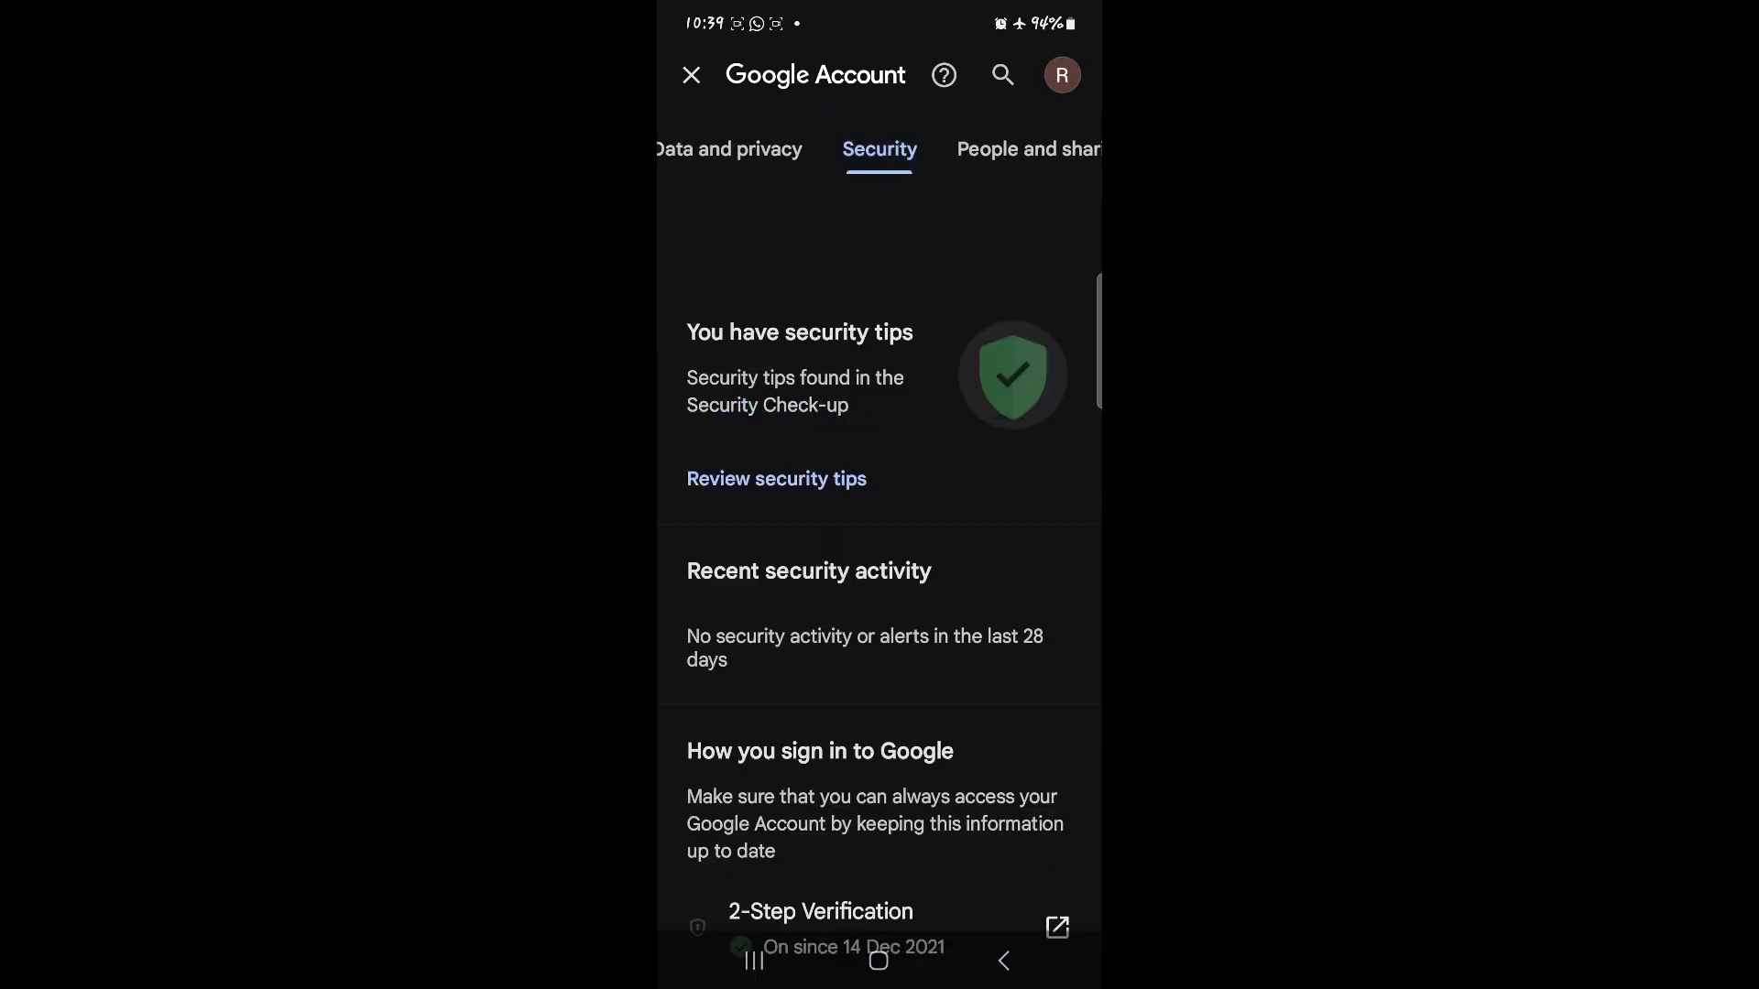
drag(988, 803, 974, 601)
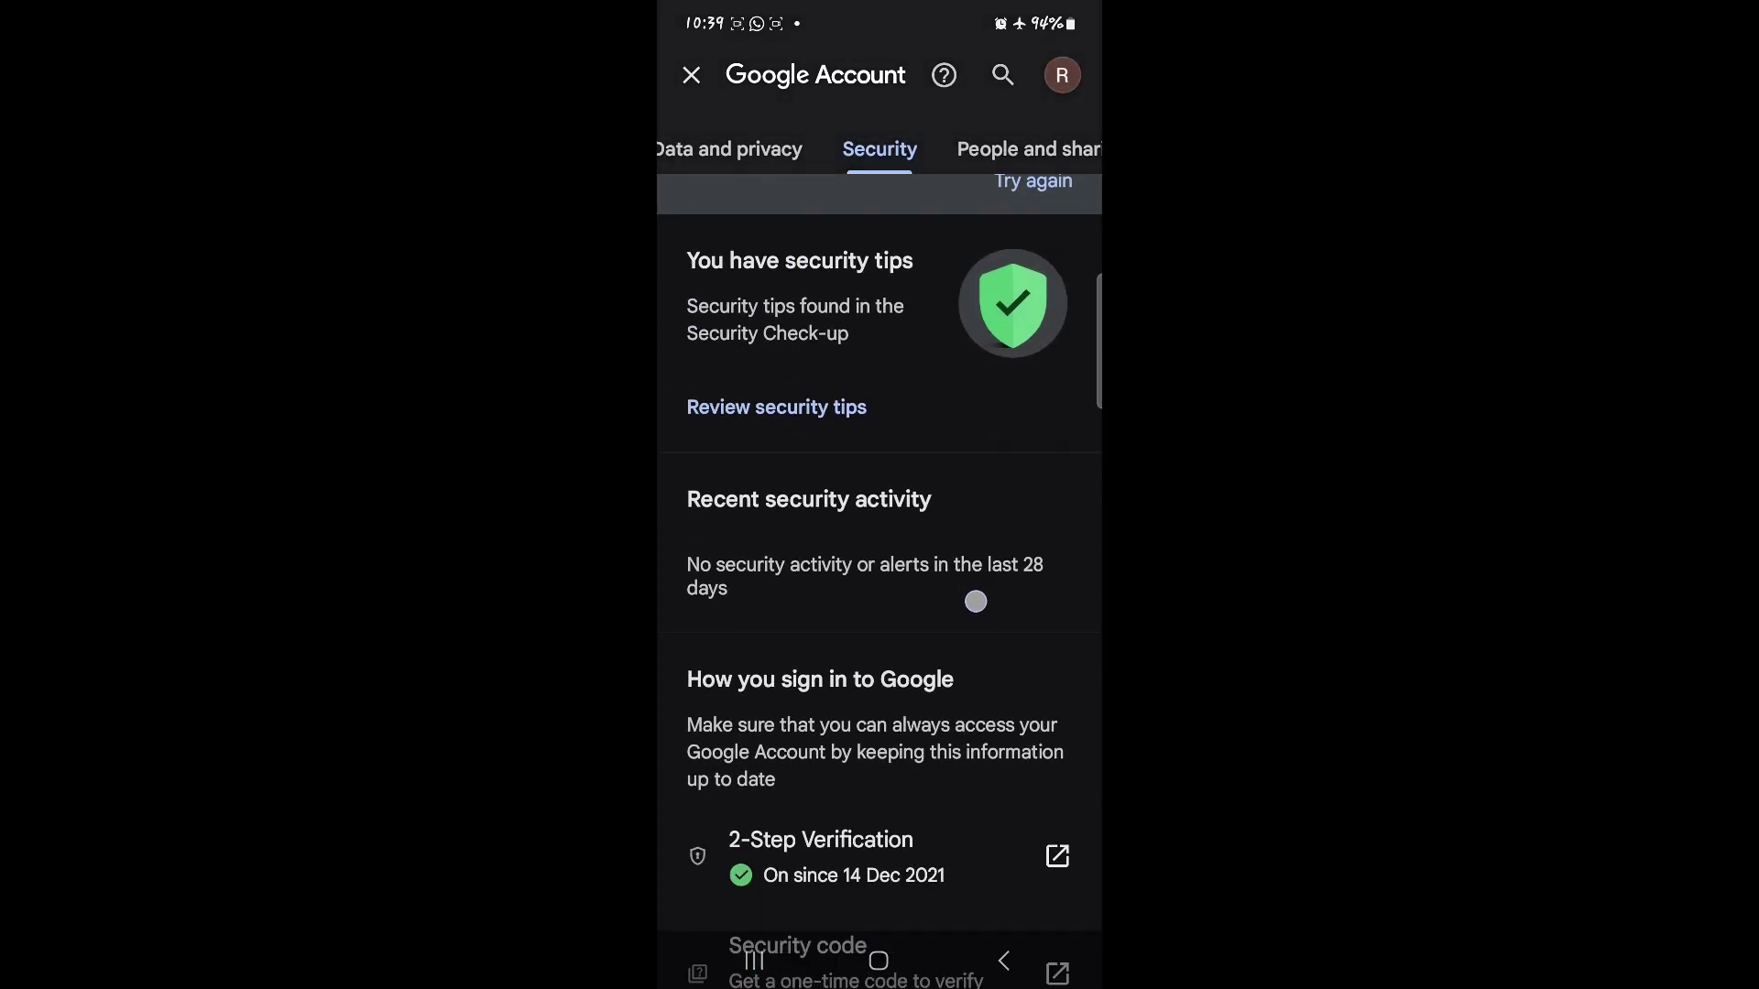
scroll(974, 550, down, 5)
scroll(973, 530, down, 6)
scroll(966, 537, down, 6)
scroll(965, 539, down, 5)
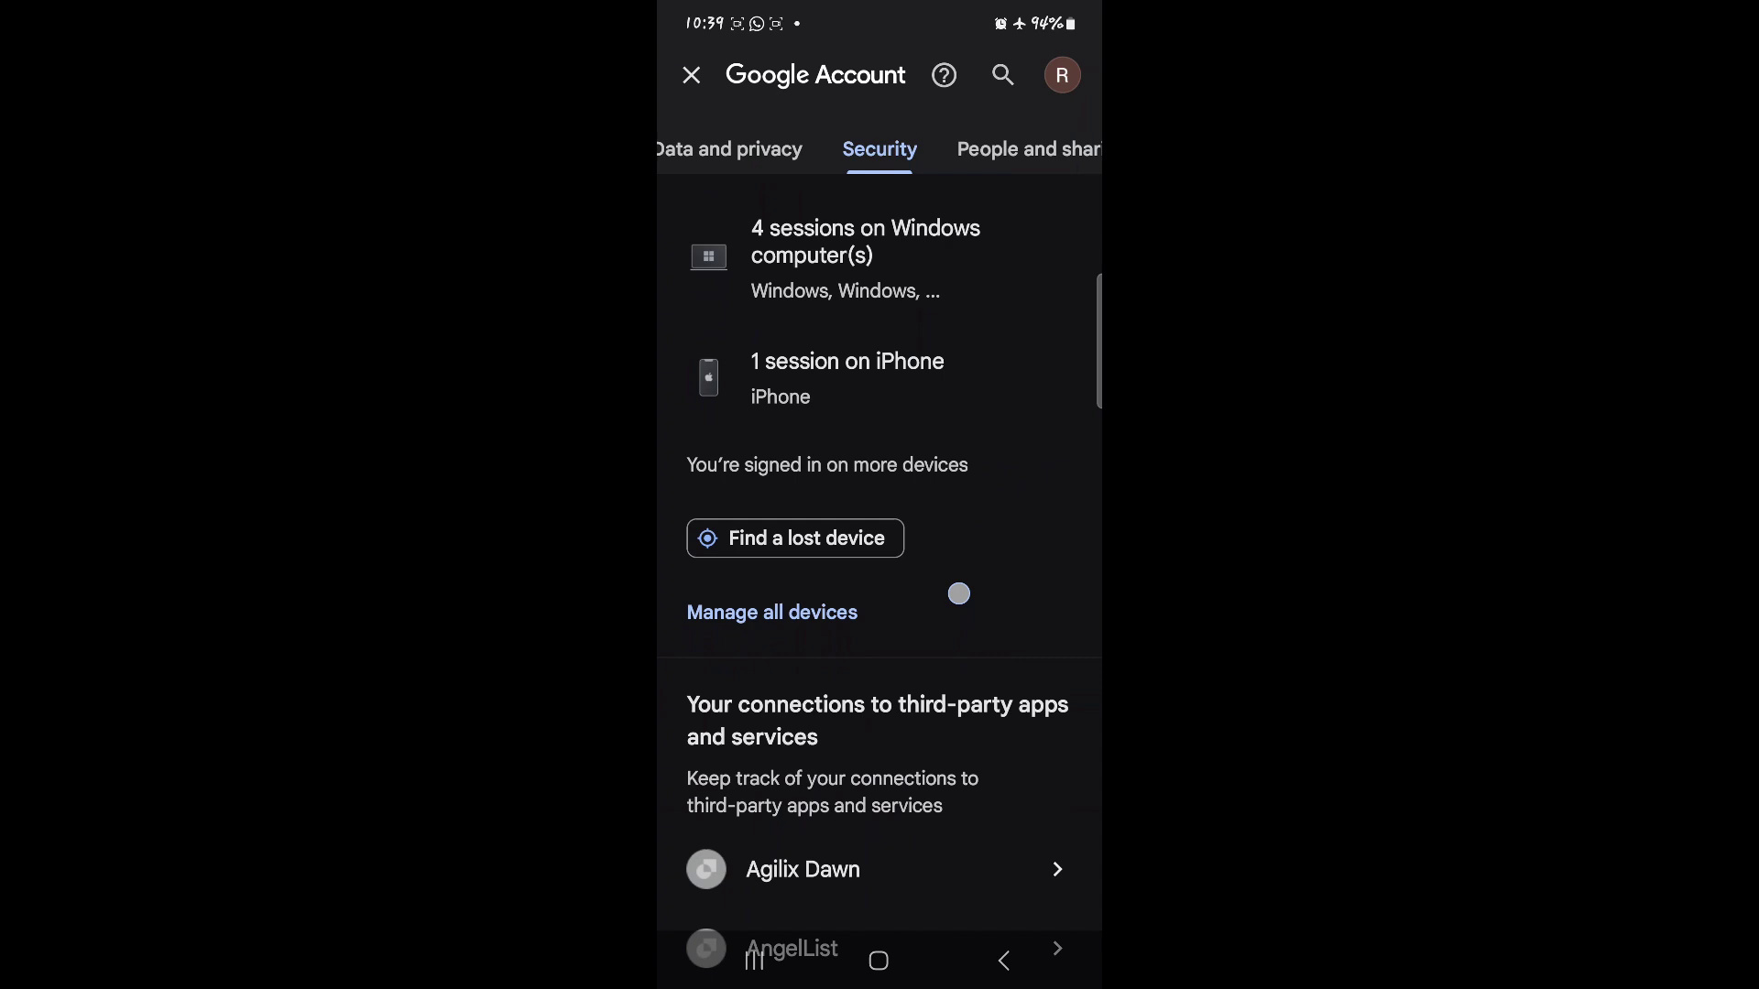
scroll(959, 568, down, 1)
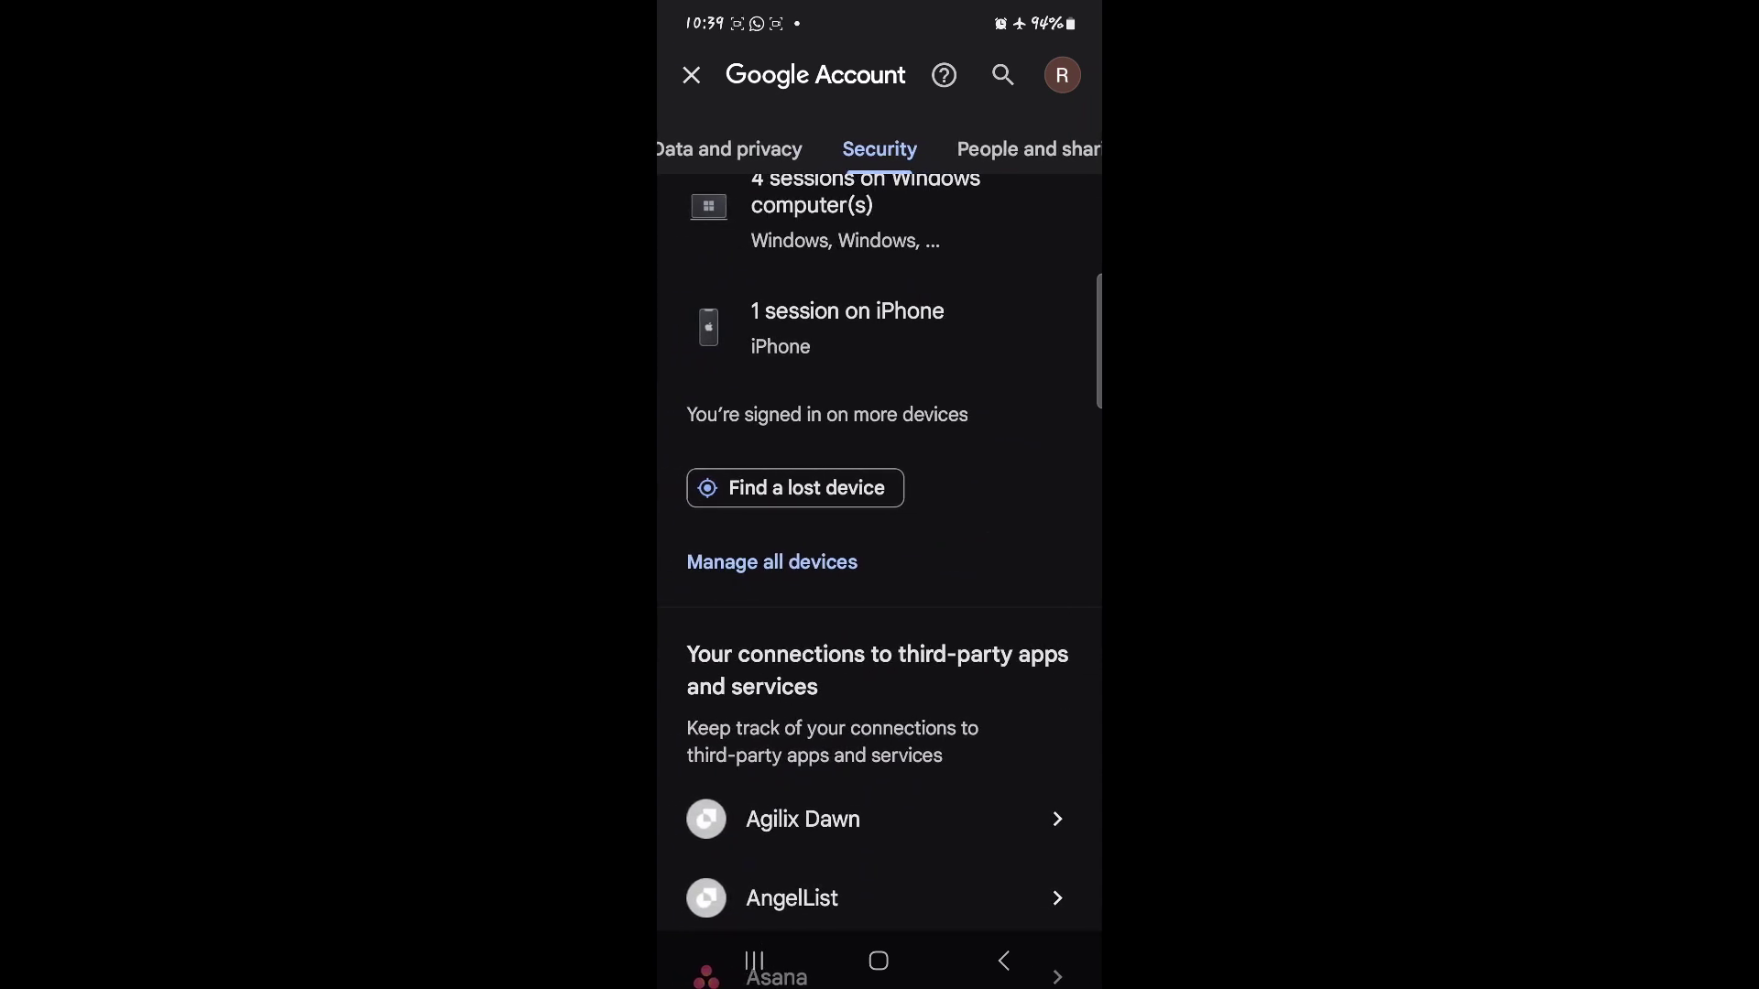
- Turn off Airplane mode from the notification shade so the phone's browser lists the four devices
click(856, 487)
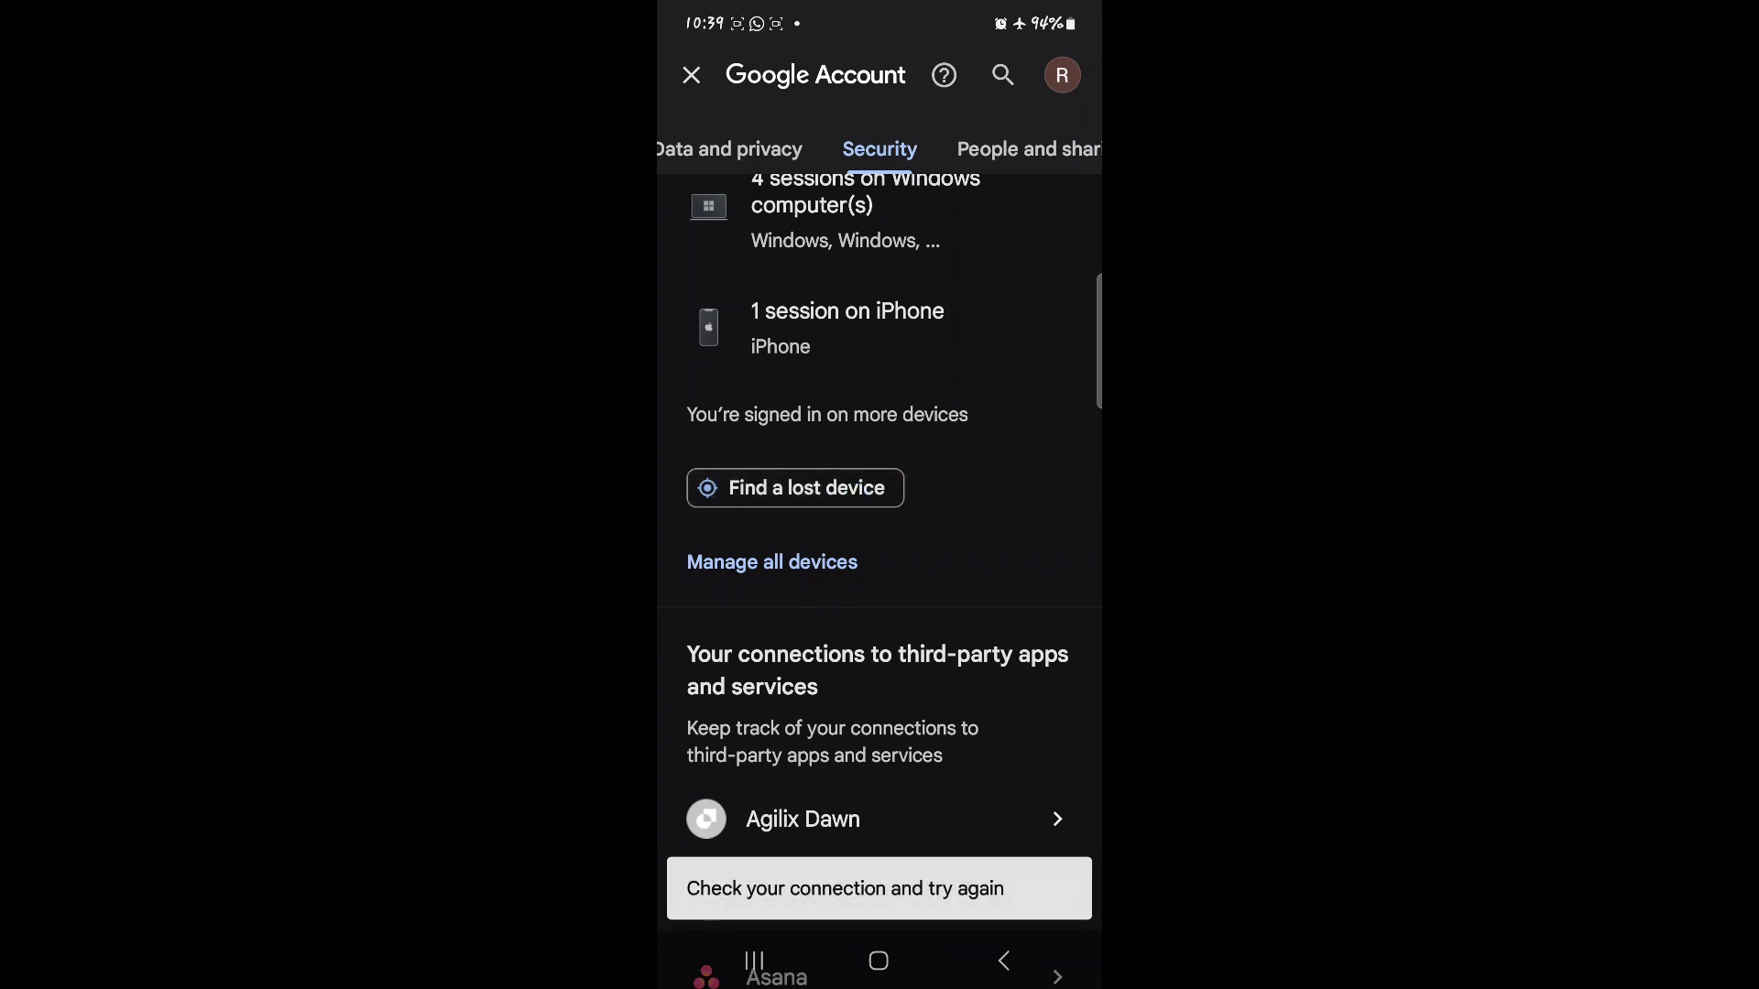
drag(879, 9, 880, 549)
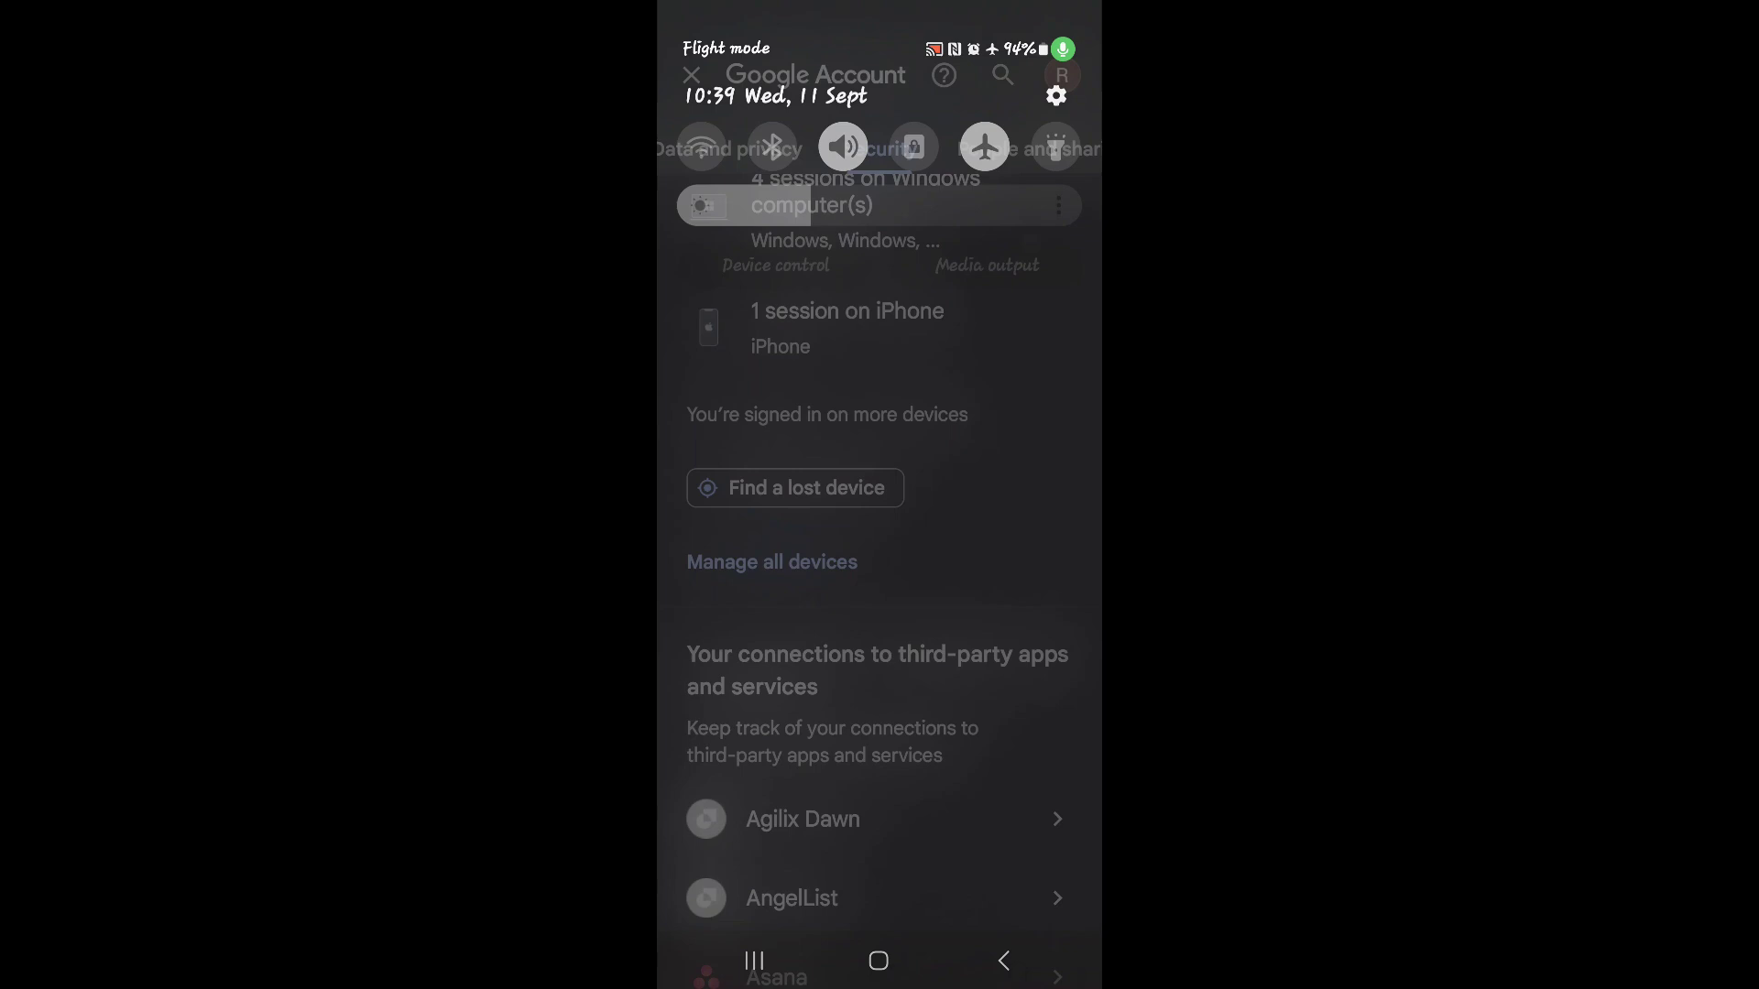
click(985, 149)
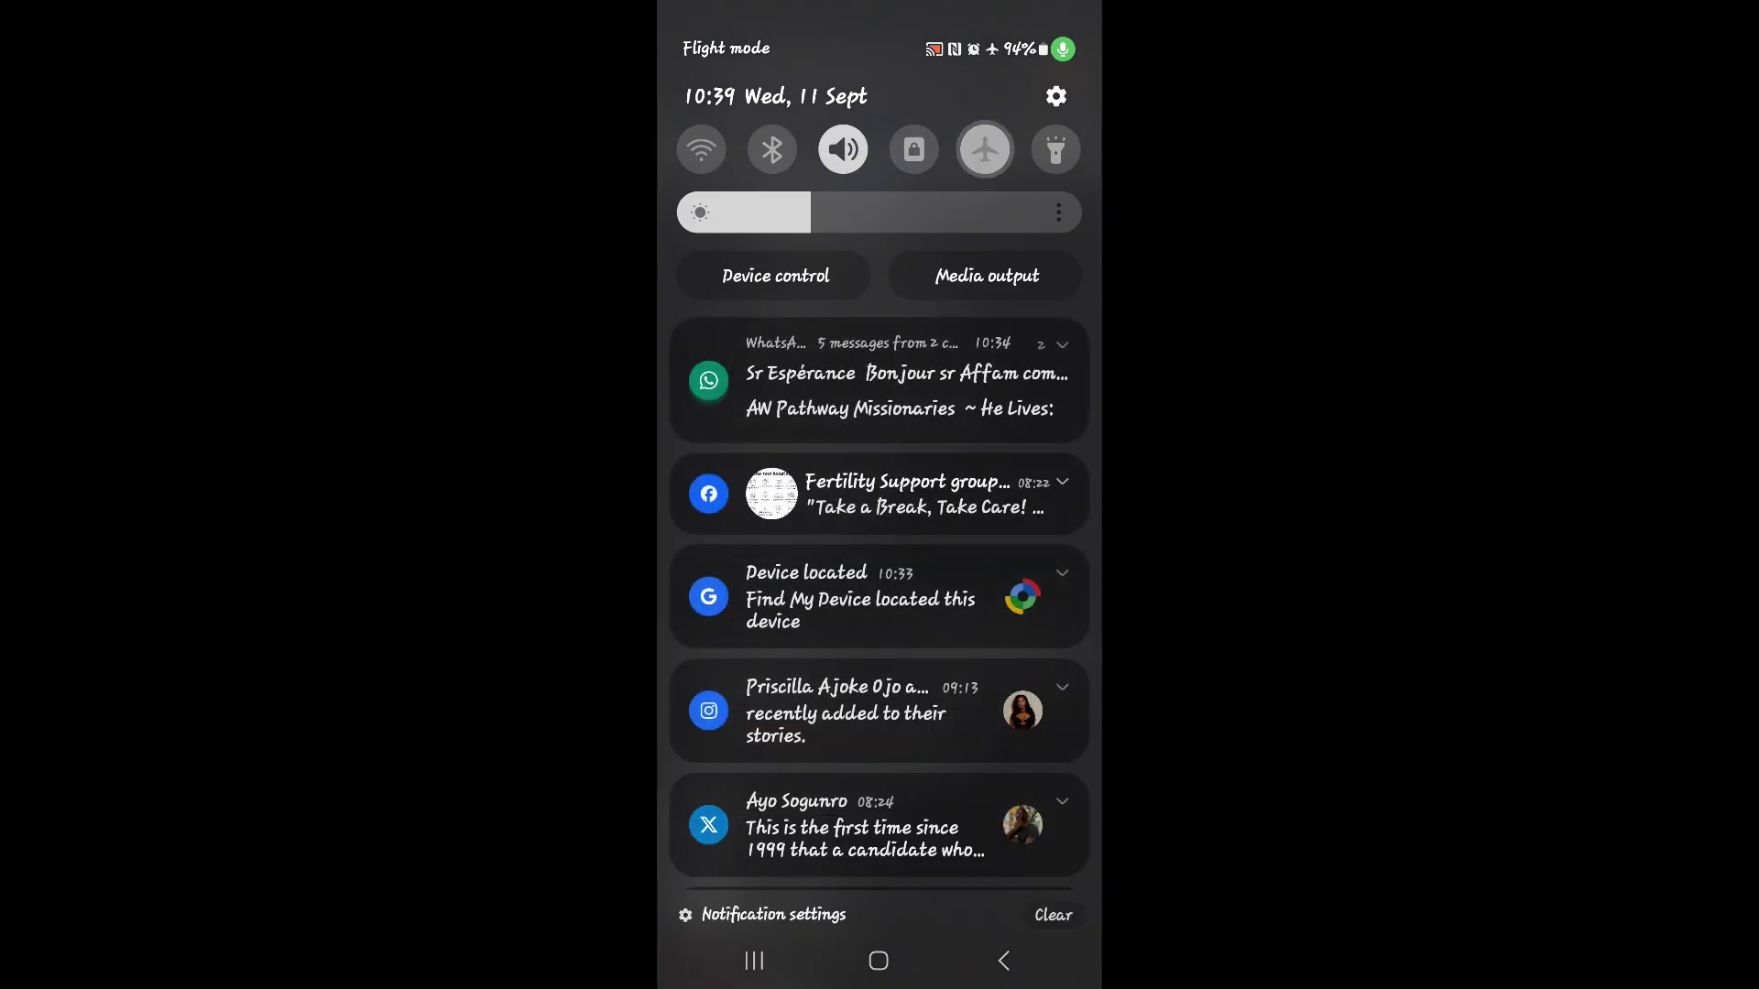
scroll(879, 550, down, 10)
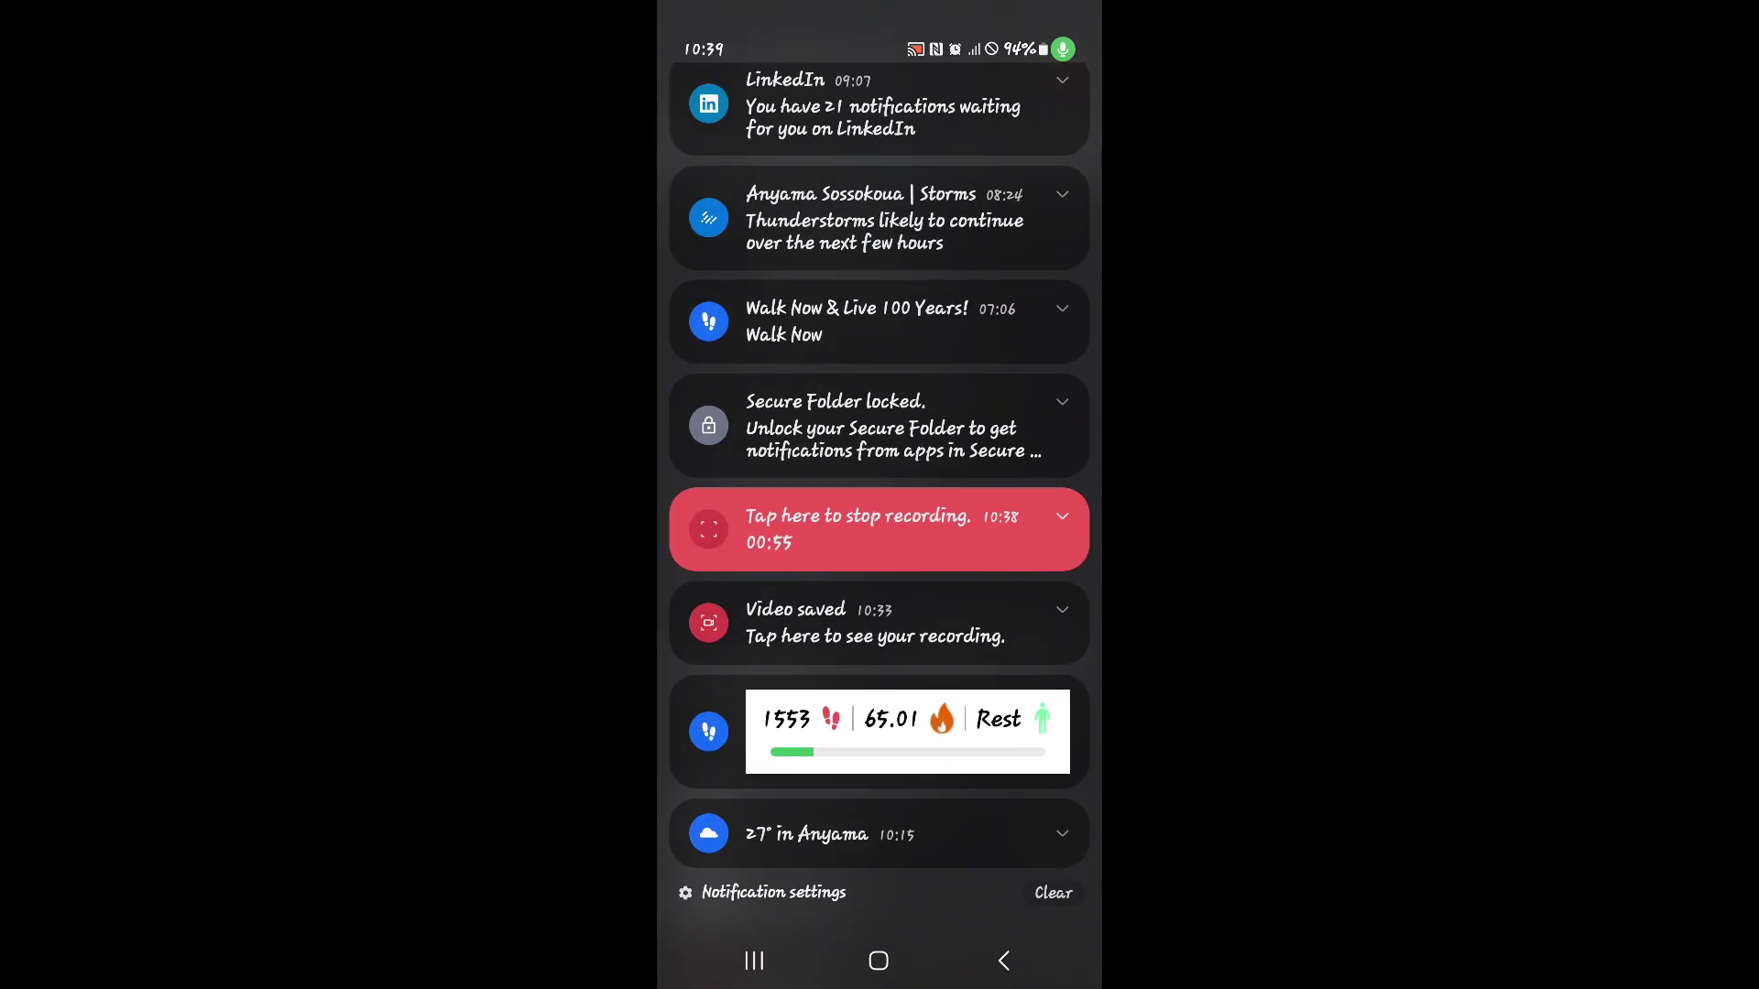
click(1003, 960)
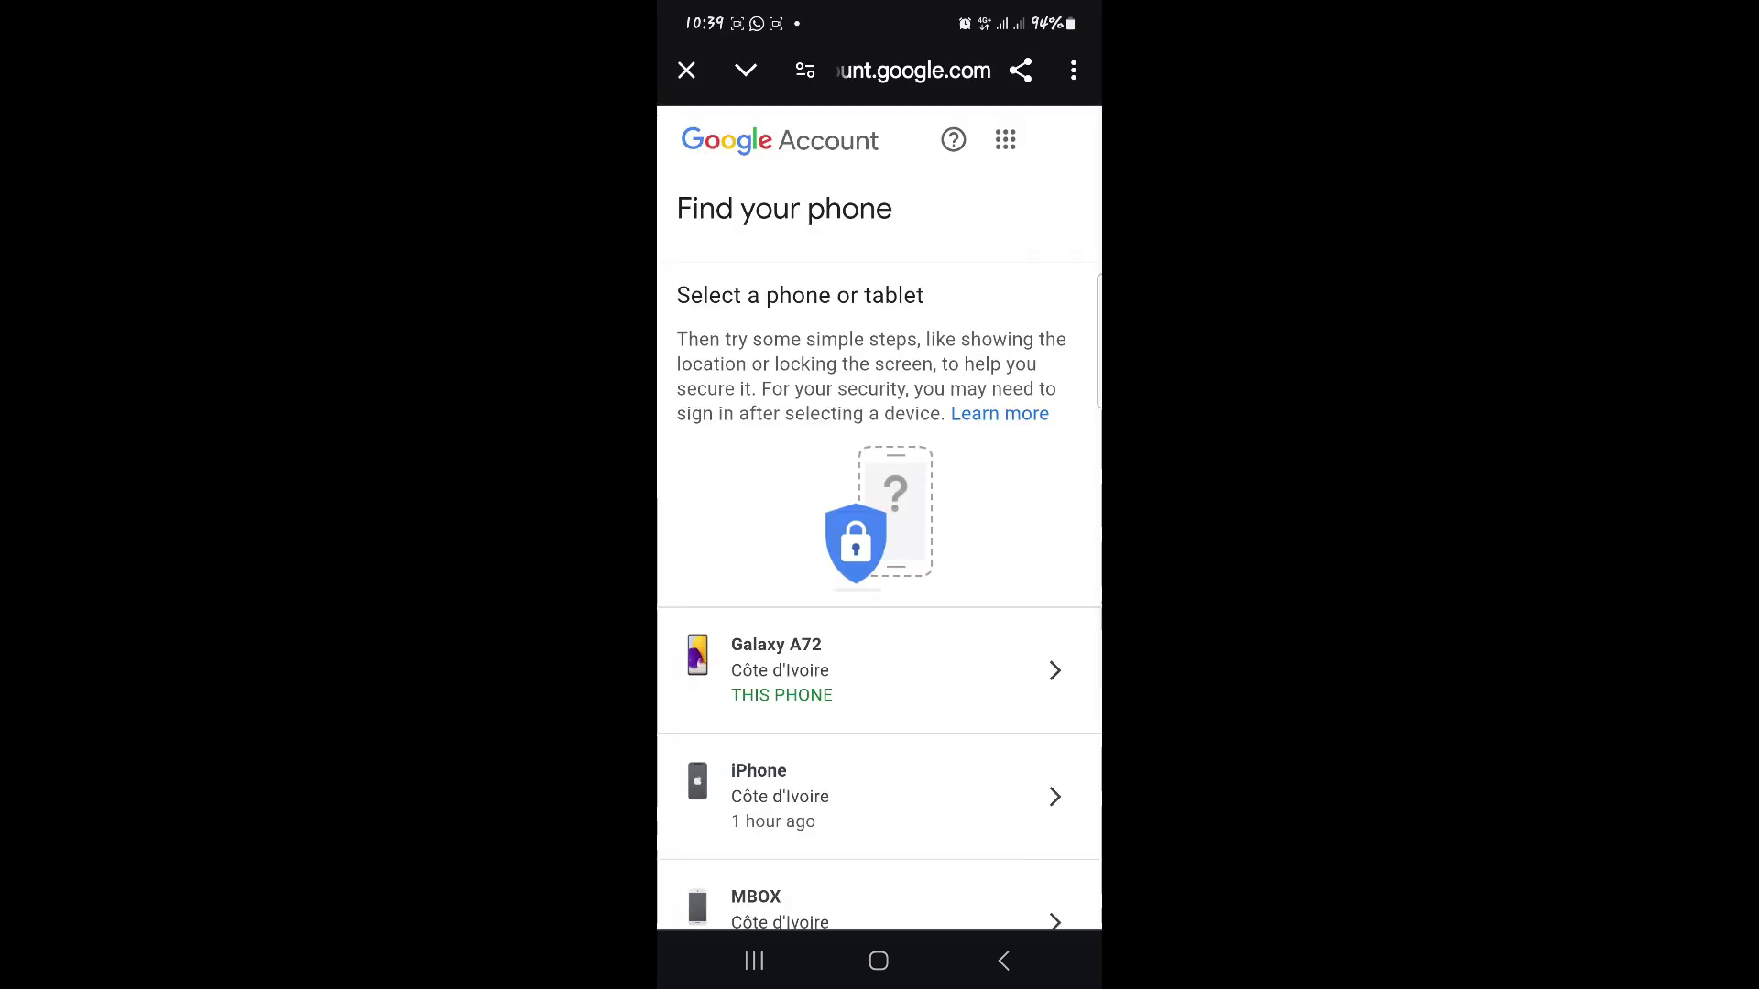
scroll(962, 651, down, 1)
scroll(971, 495, down, 3)
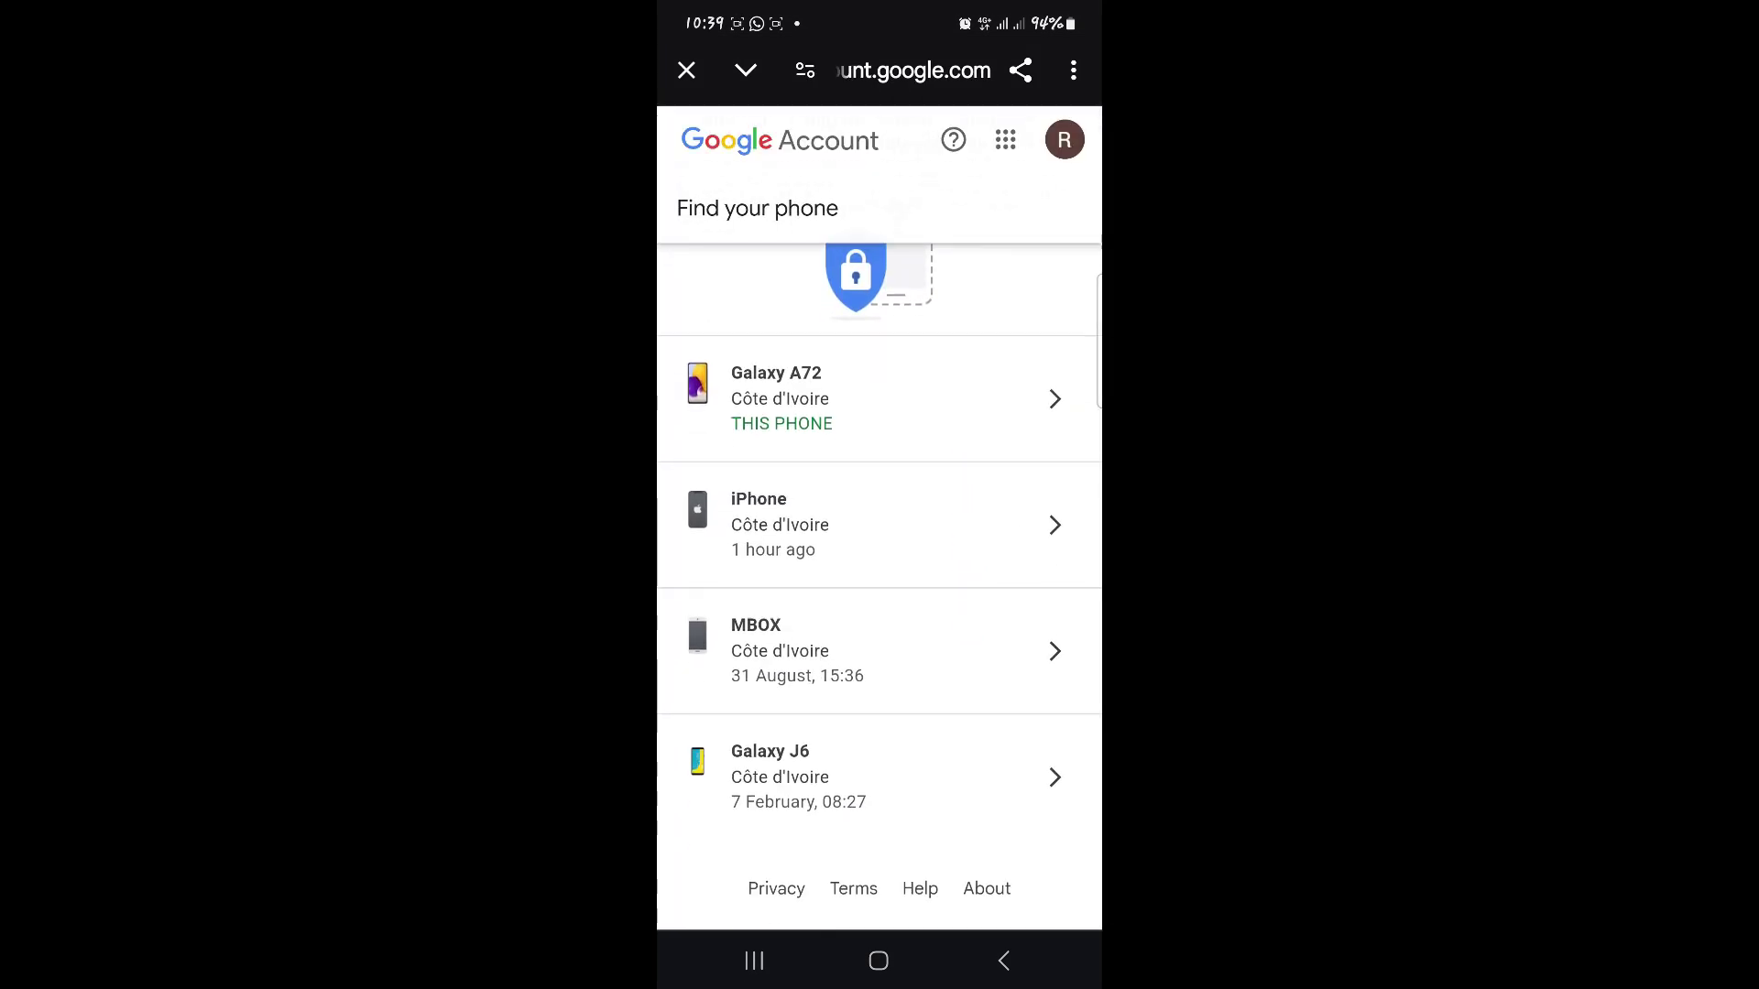
- Show the Galaxy A72's location in Find My Device, last seen just now at 94% battery
click(880, 413)
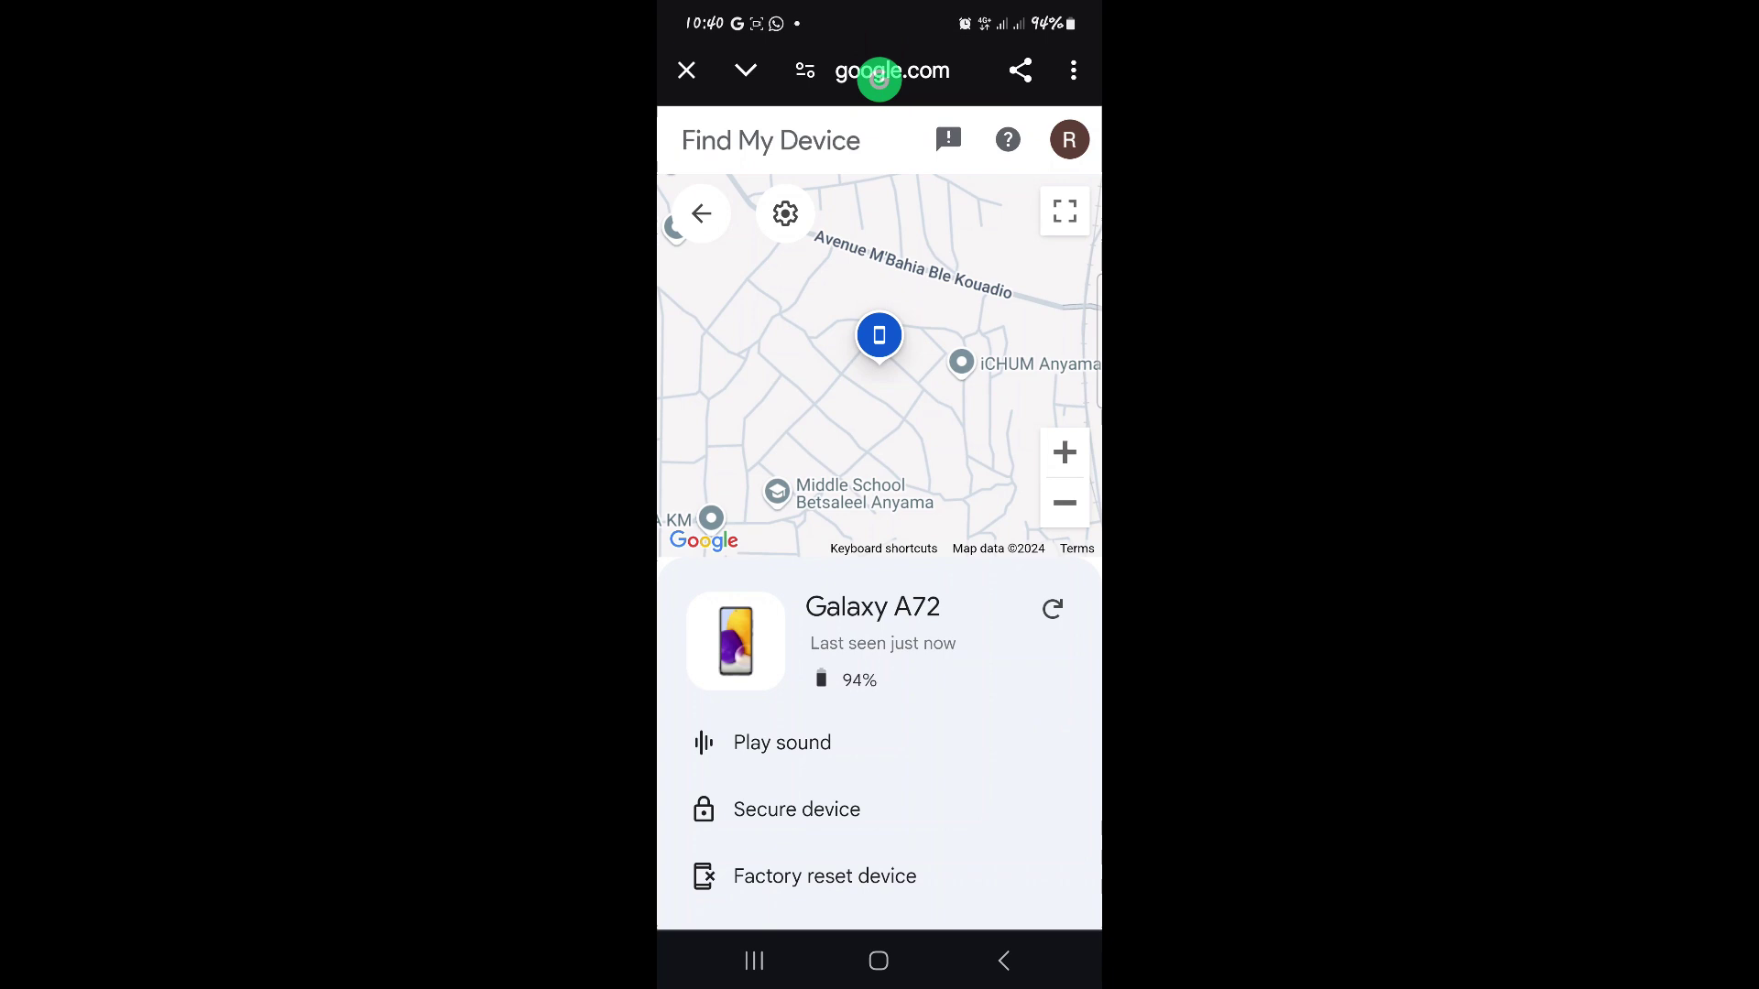
drag(962, 746, 1033, 716)
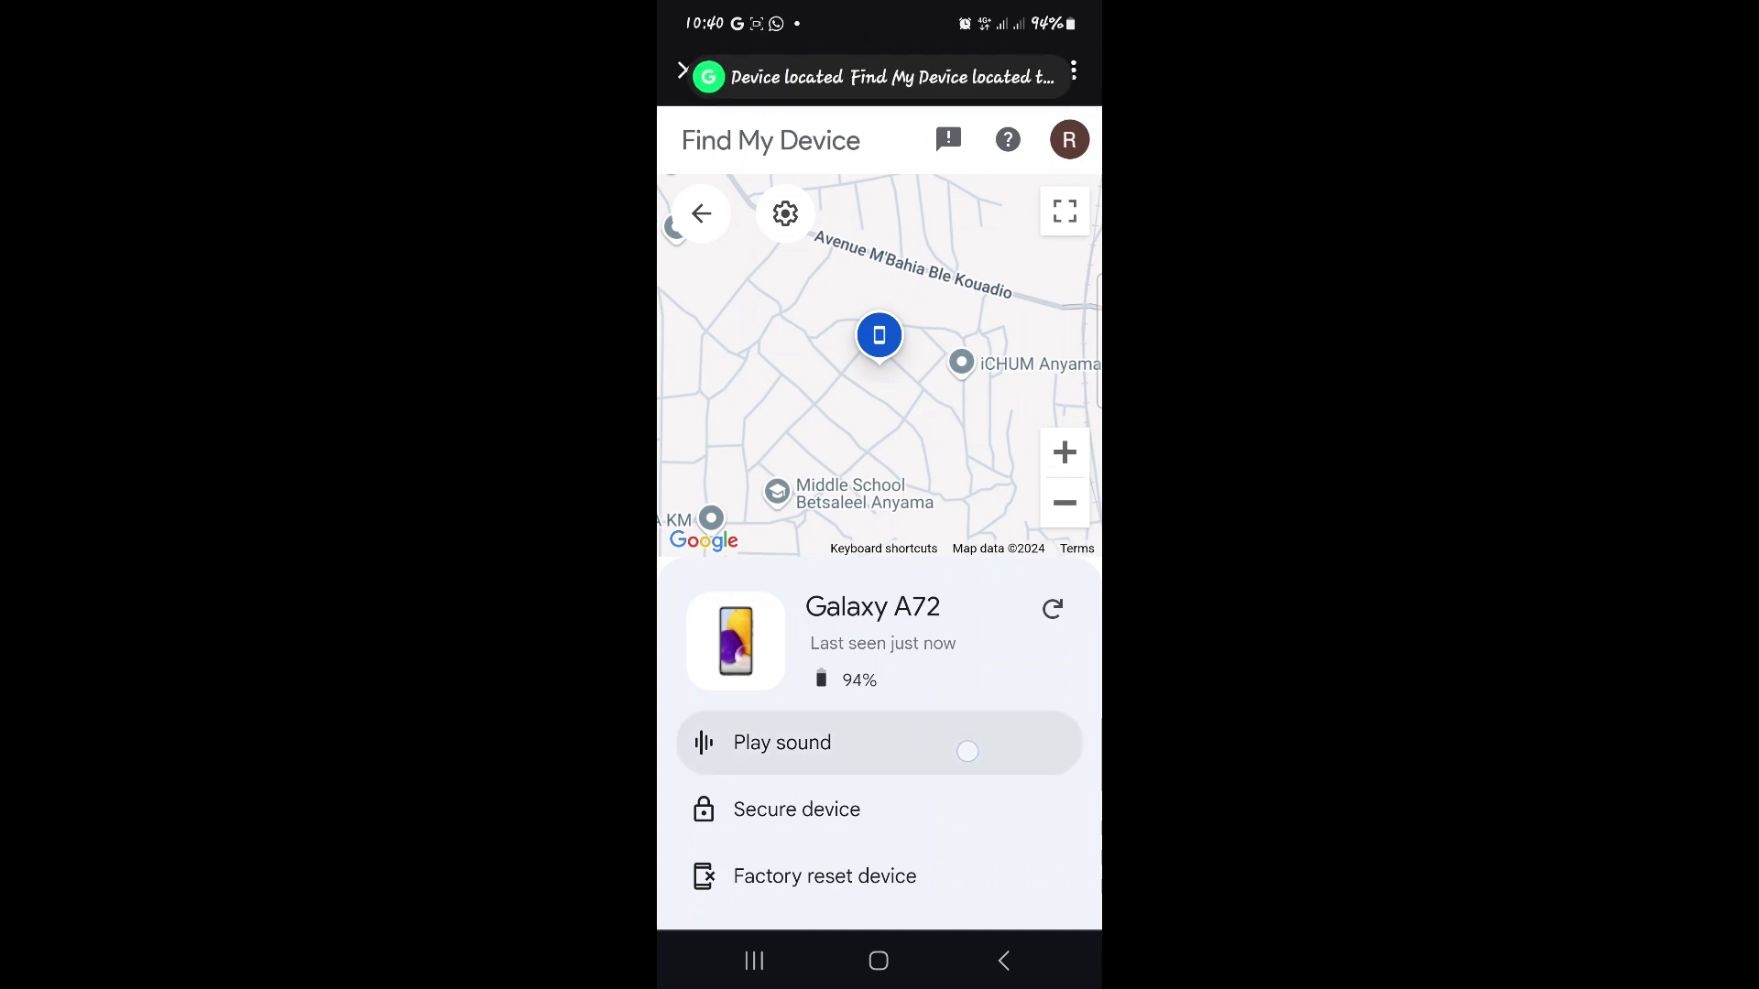